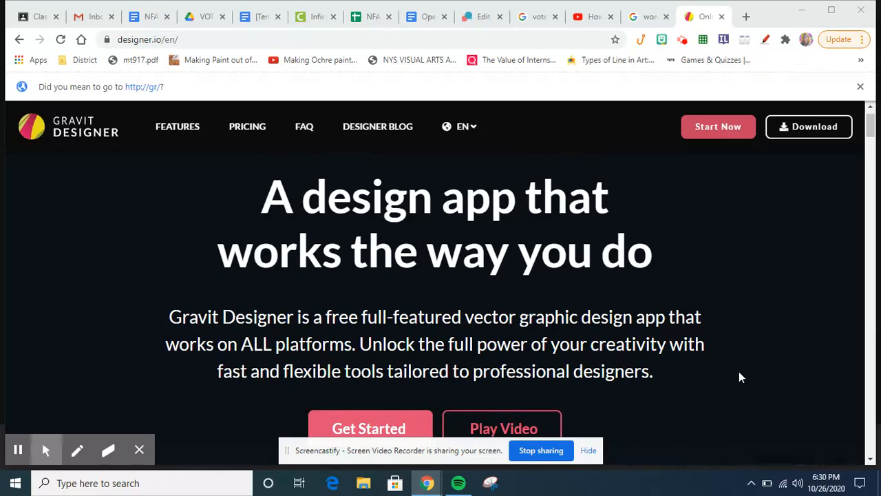
- Launch the Gravit Designer web app, dismiss the desktop install offer and create a US-Letter Landscape (11x8.5 in) design
scroll(740, 375, down, 2)
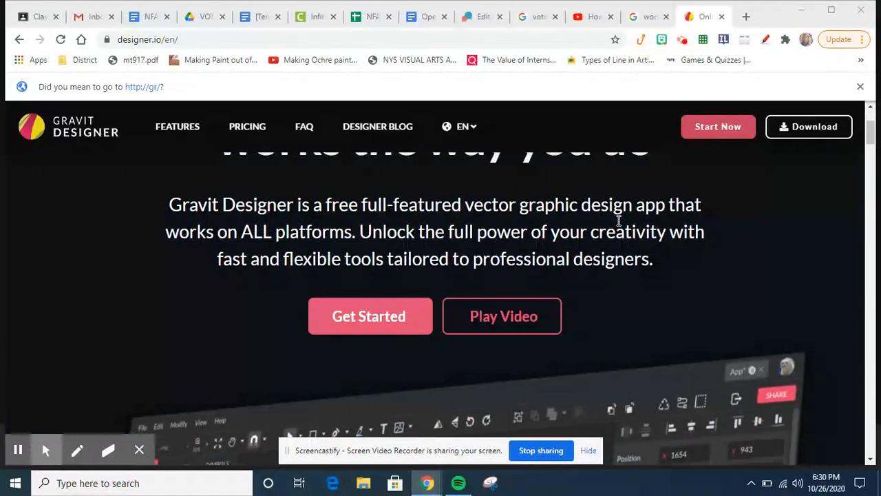
click(404, 324)
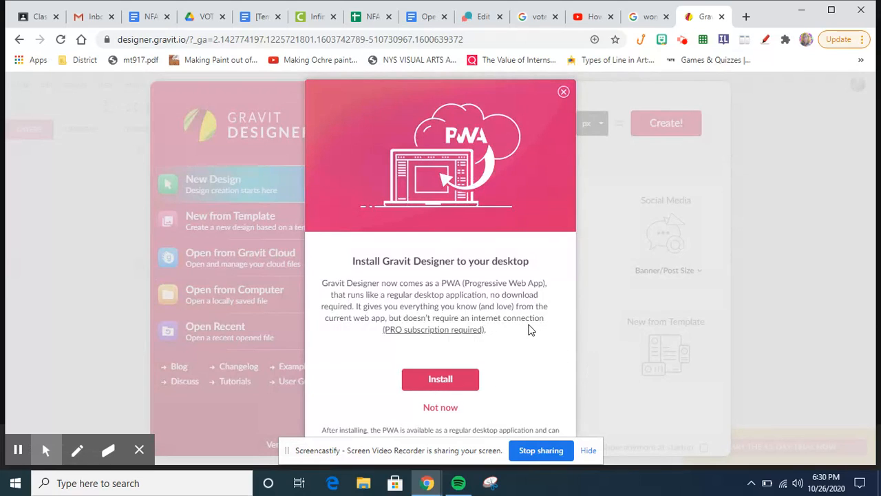
click(562, 91)
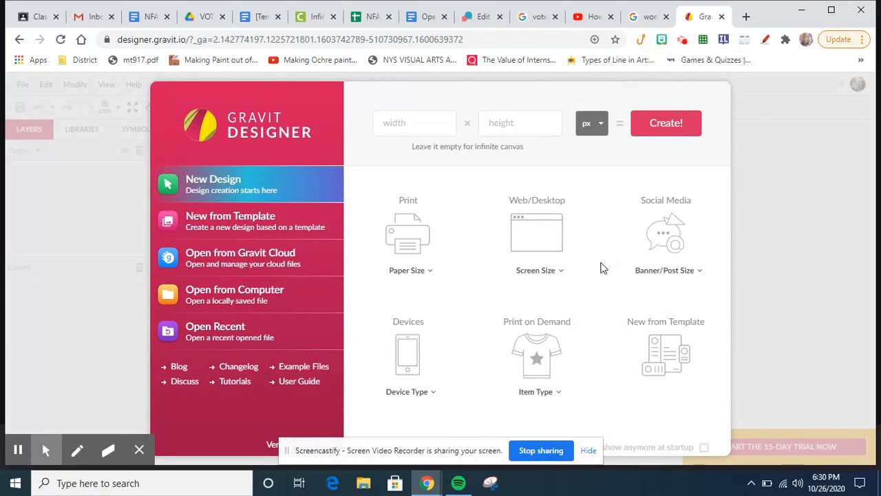
click(415, 231)
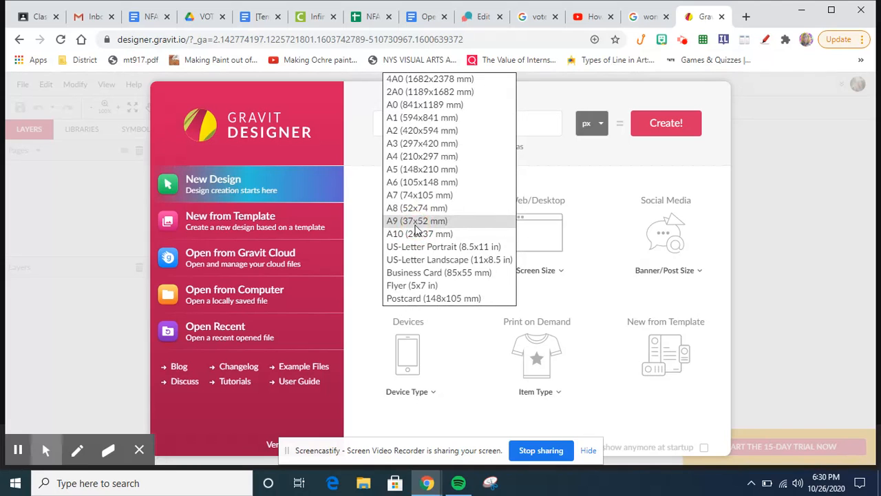
click(441, 261)
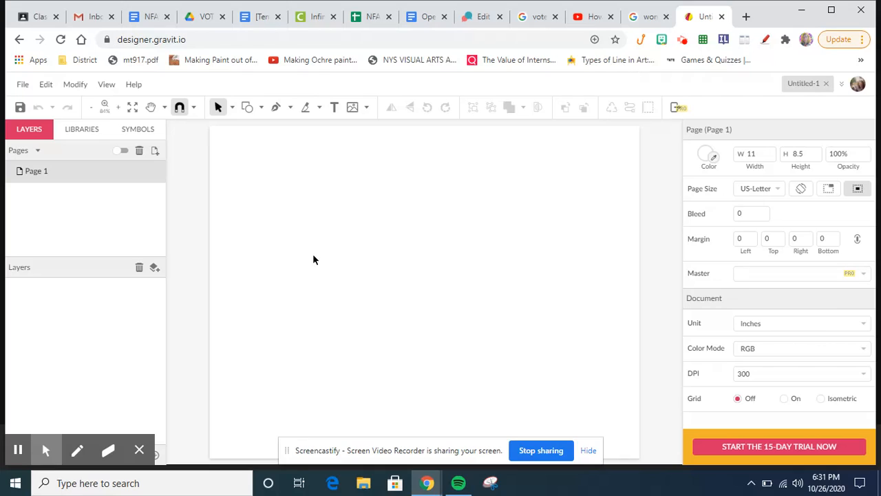
- Switch to the Google image results for "woman face silhouette" and restrict usage rights to Creative Commons licenses
click(640, 17)
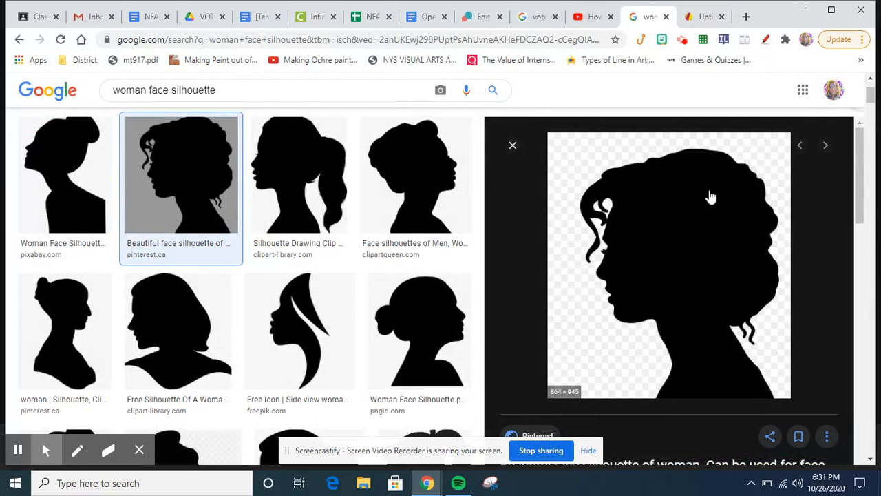
scroll(711, 197, up, 3)
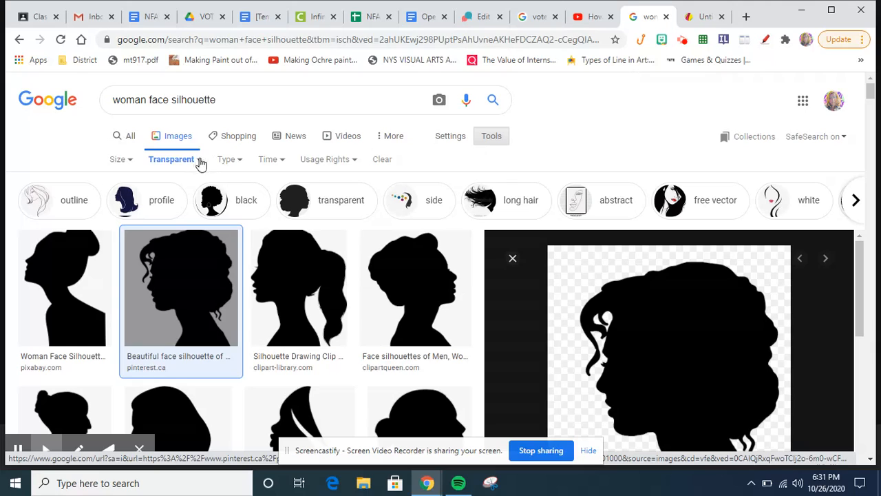
click(349, 165)
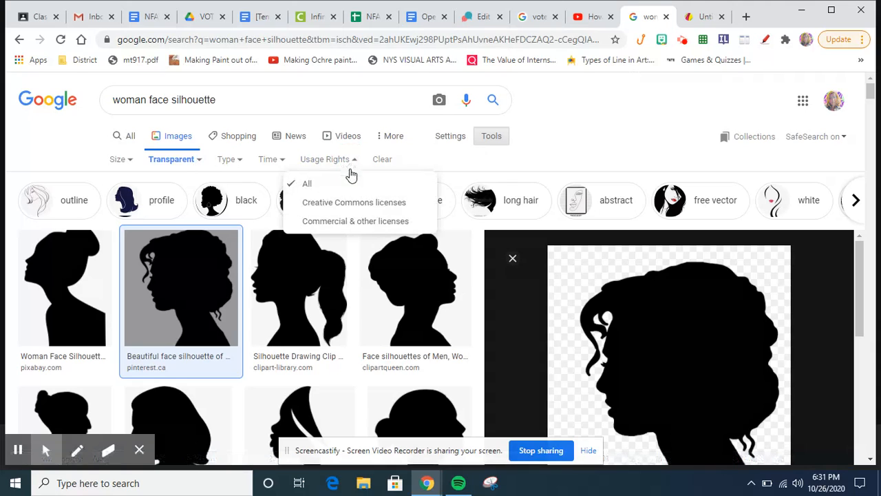
click(351, 203)
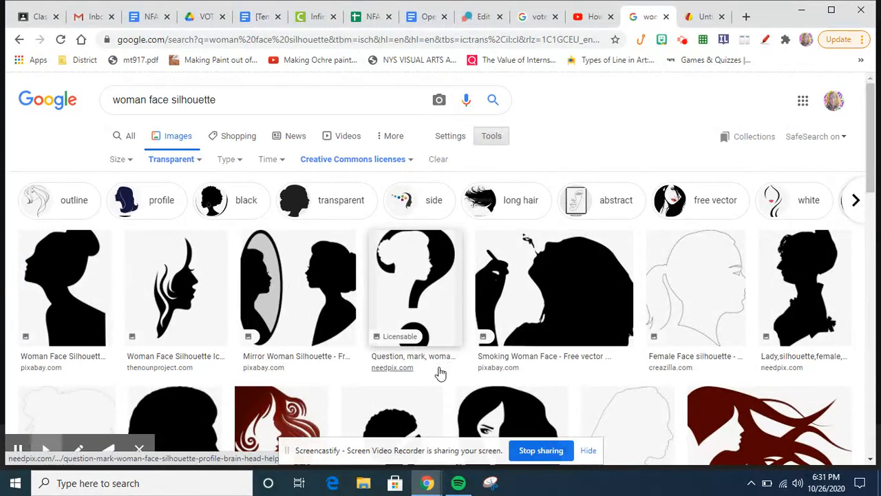
- Browse the filtered silhouettes and open the preview of the needpix.com lady silhouette with the ruffled collar
scroll(440, 370, down, 2)
scroll(440, 372, down, 3)
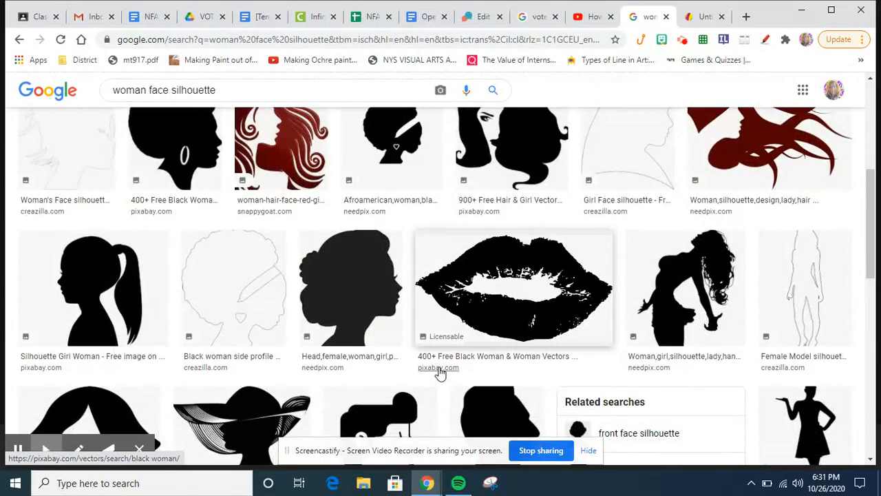
scroll(441, 372, down, 2)
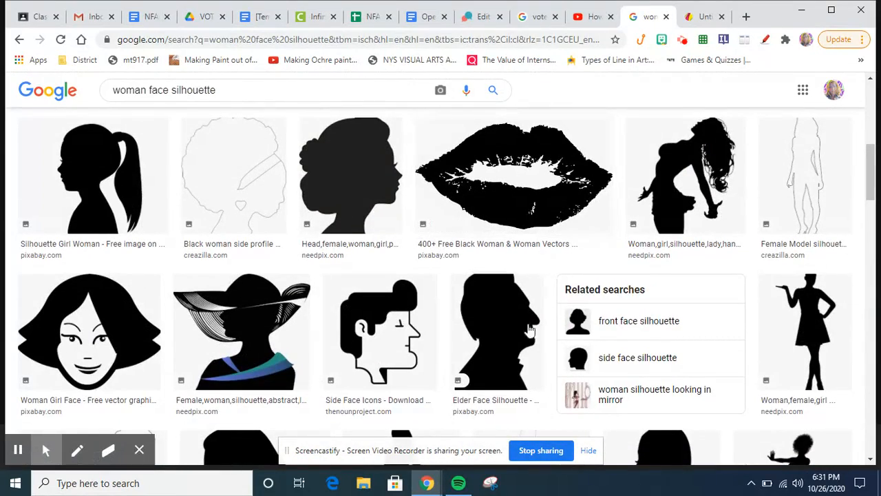
scroll(291, 281, down, 3)
scroll(291, 281, up, 10)
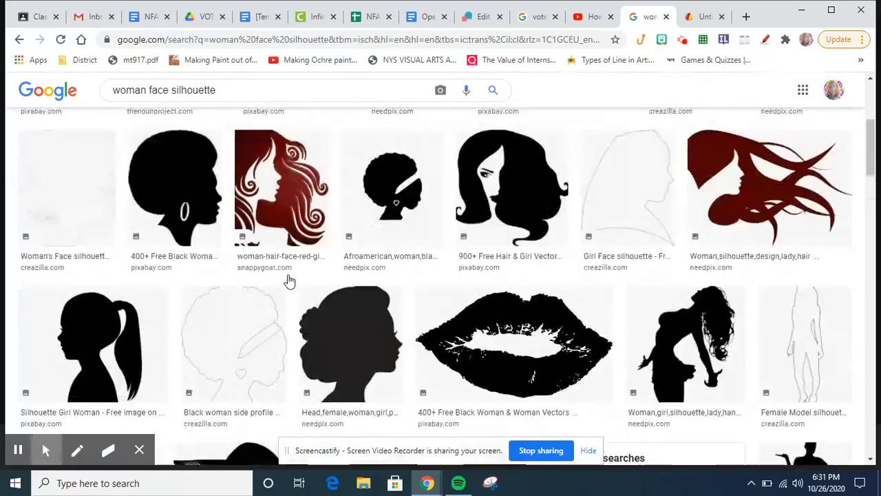
scroll(289, 281, down, 2)
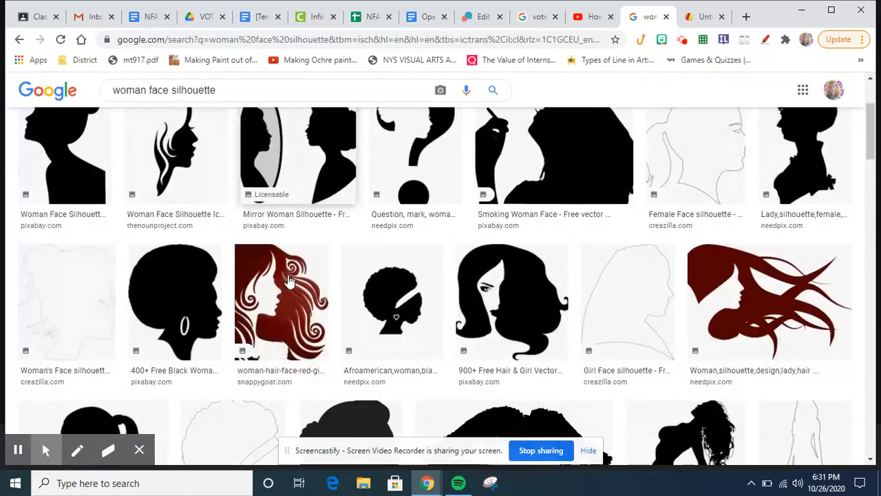
scroll(301, 323, up, 3)
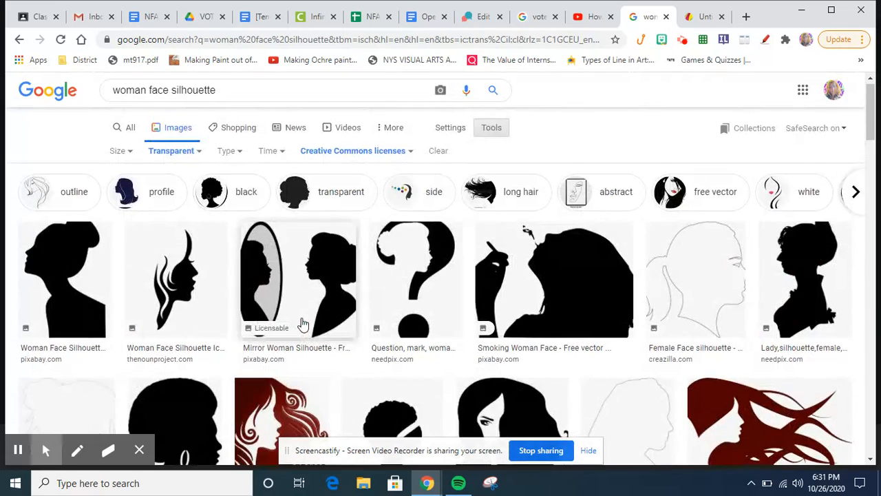
click(793, 276)
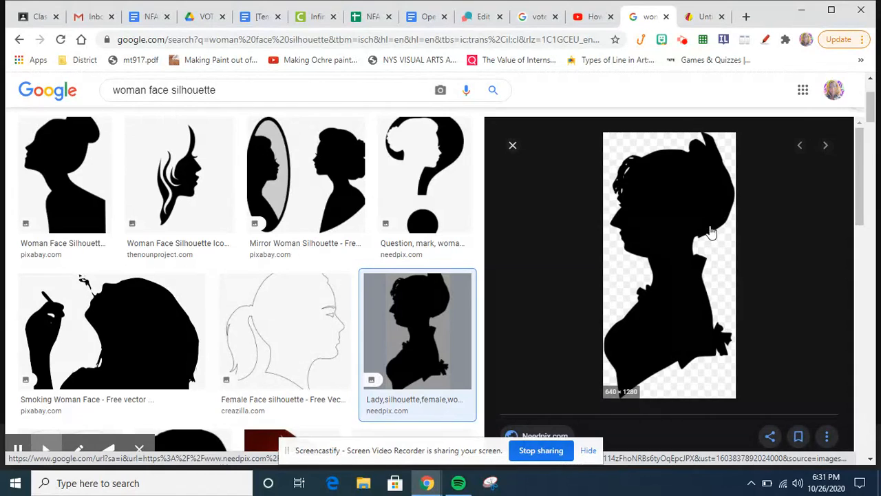
click(681, 285)
right_click(682, 282)
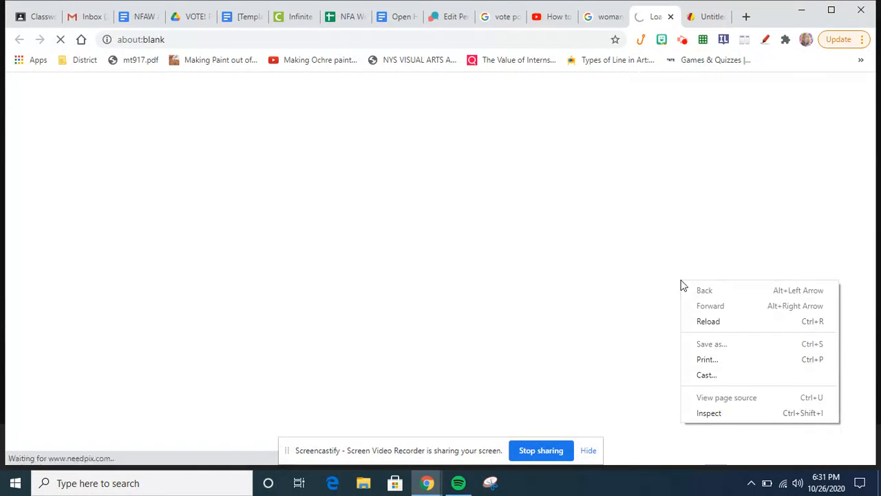
click(669, 16)
click(669, 16)
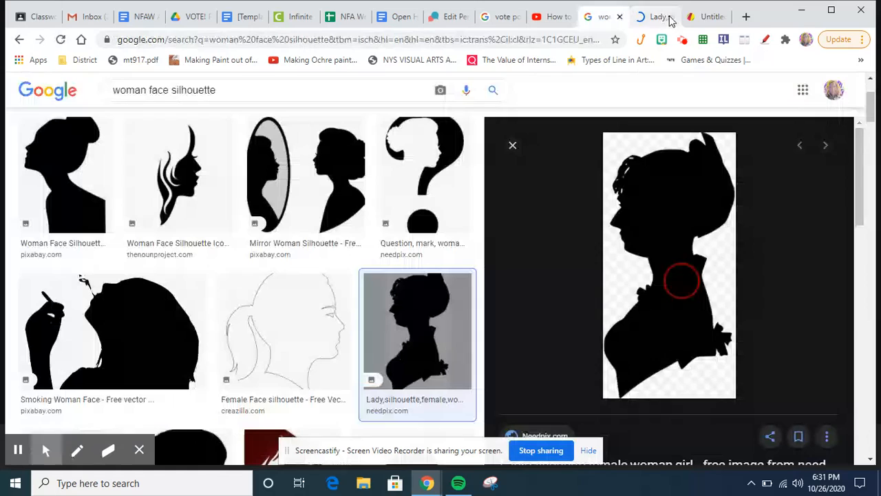
- Save the previewed lady silhouette to the Downloads folder as the PNG image lady-30205_1280
right_click(662, 201)
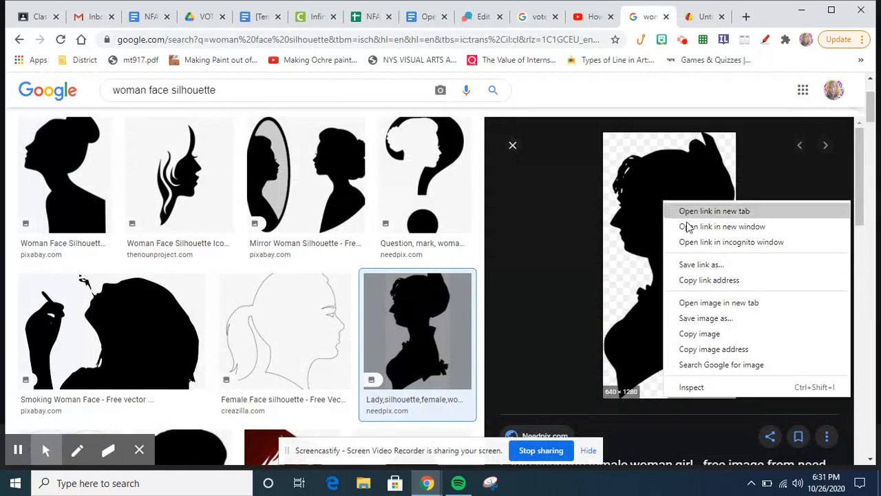
click(714, 322)
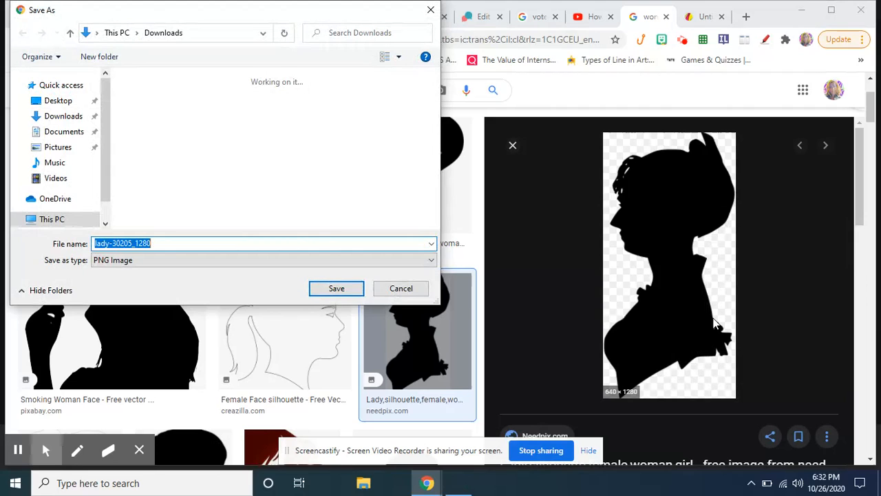
click(336, 290)
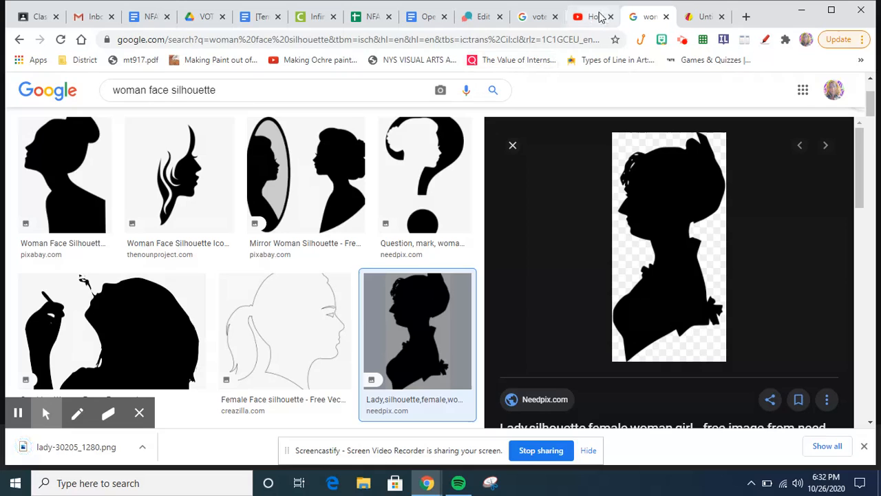
- Return to the Gravit design and place the image lady-30205_1280 from Downloads on the page
click(705, 19)
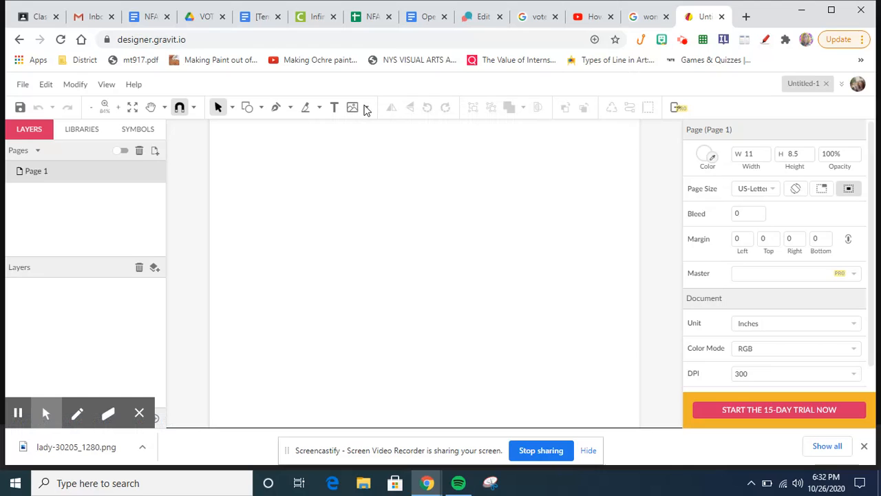
click(366, 108)
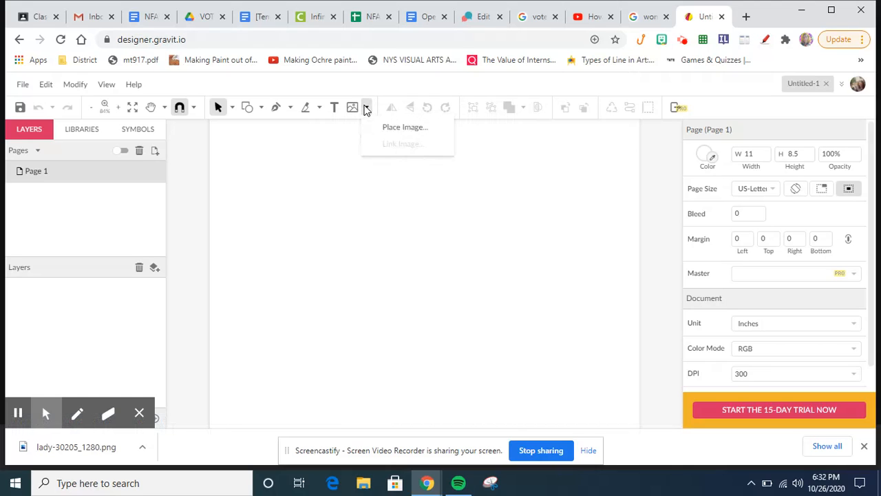
click(395, 128)
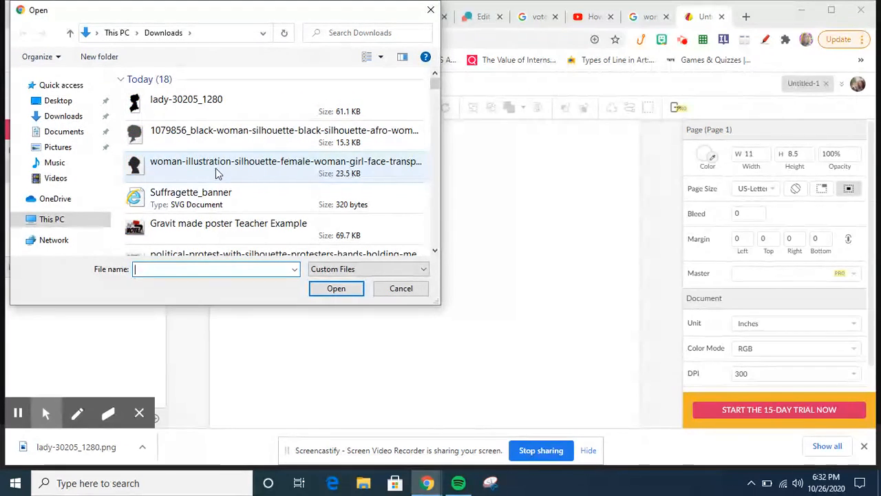
click(213, 103)
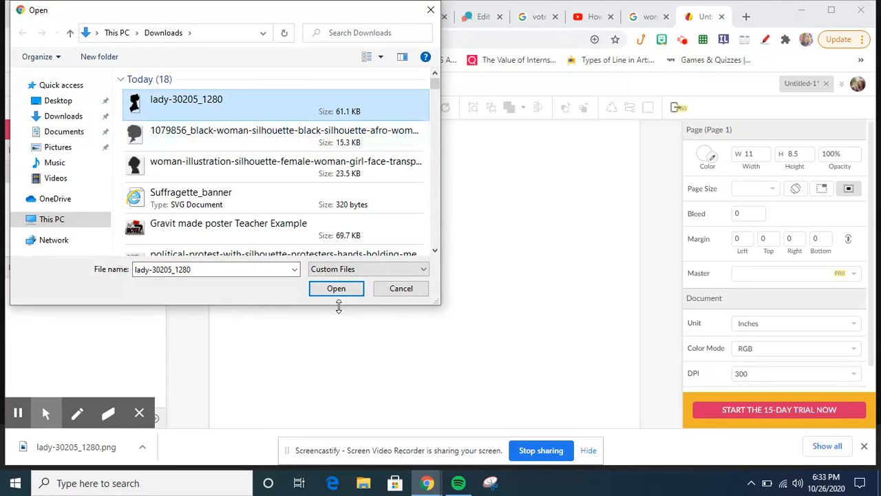
click(337, 289)
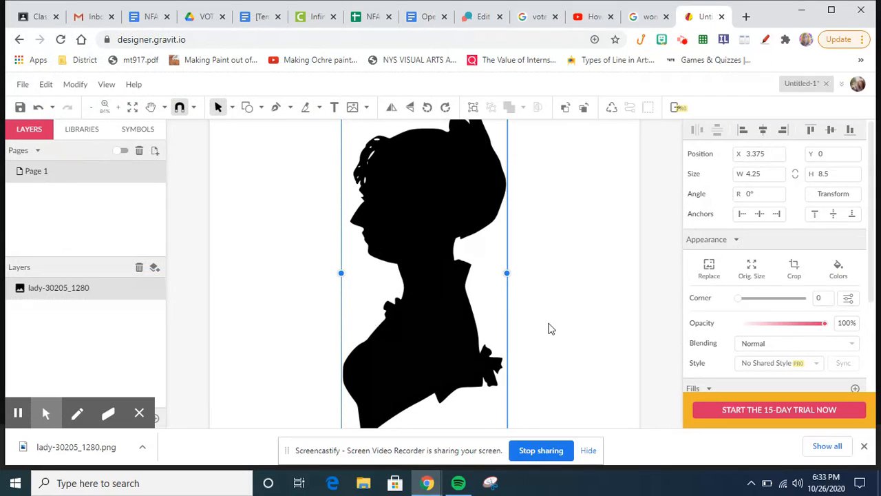
- Nudge the silhouette slightly down and realign it with the page's top and bottom edges
mouse_move(425, 342)
mouse_down()
mouse_move(425, 358)
mouse_move(426, 341)
mouse_up()
scroll(546, 320, down, 3)
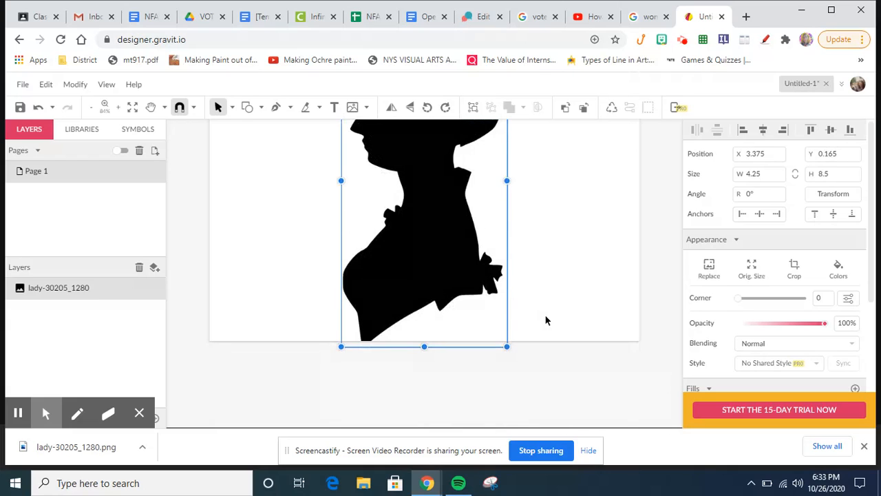
scroll(545, 320, up, 3)
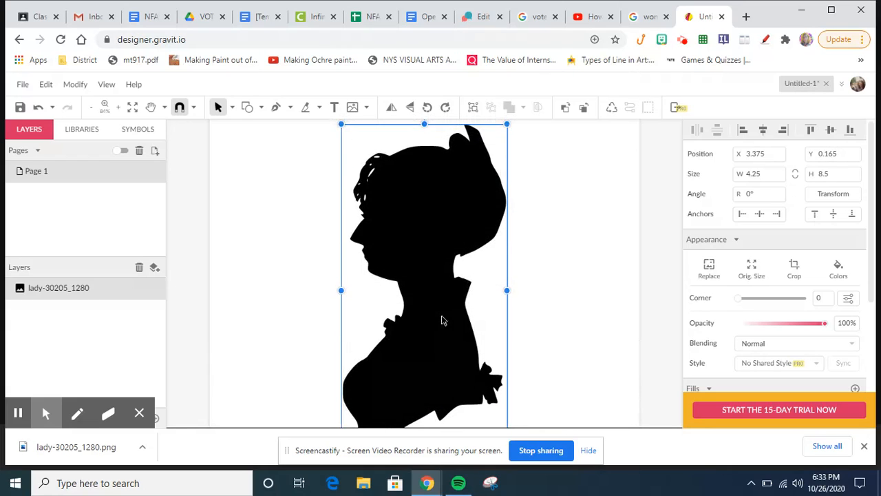
drag(442, 319, 435, 316)
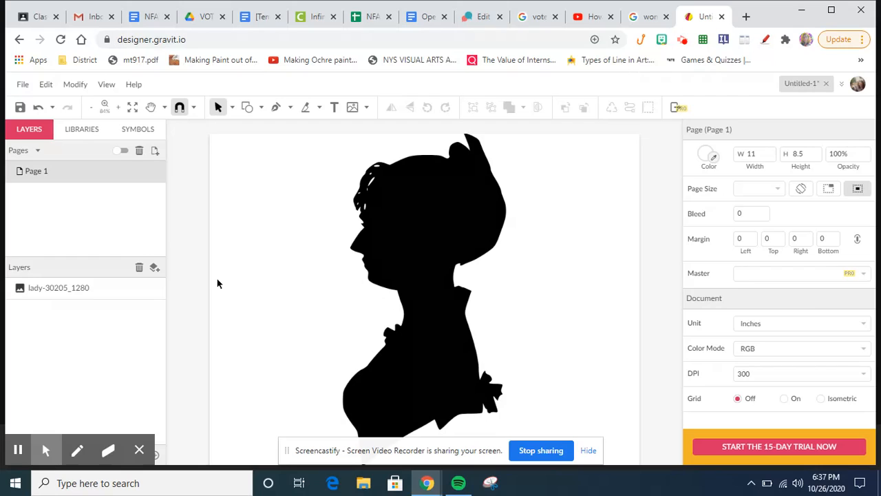
- Draw a full-height rectangle about 1.14 in wide and 8.5 in high along the page's left edge
click(261, 108)
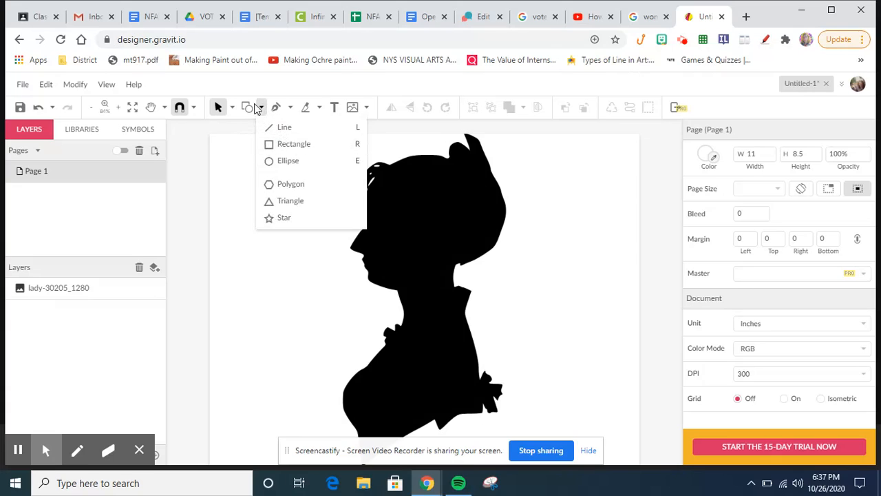
click(309, 145)
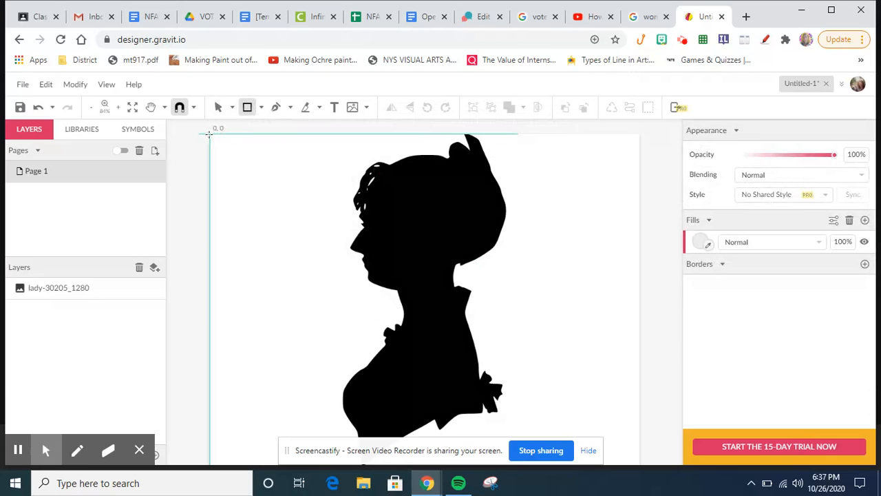
mouse_move(210, 134)
mouse_down()
mouse_move(227, 148)
mouse_move(249, 218)
mouse_move(251, 482)
mouse_move(250, 406)
mouse_move(254, 416)
mouse_up()
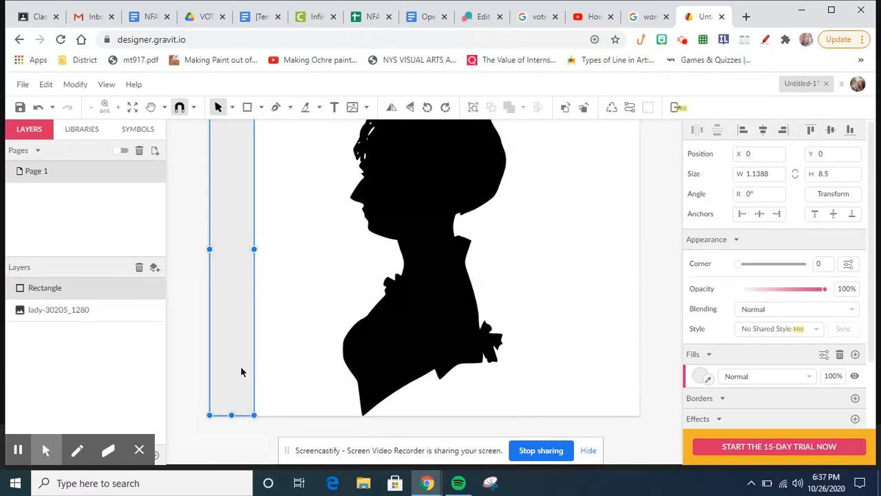
- Fill the rectangle along the page's left edge with teal #009688
scroll(242, 375, up, 3)
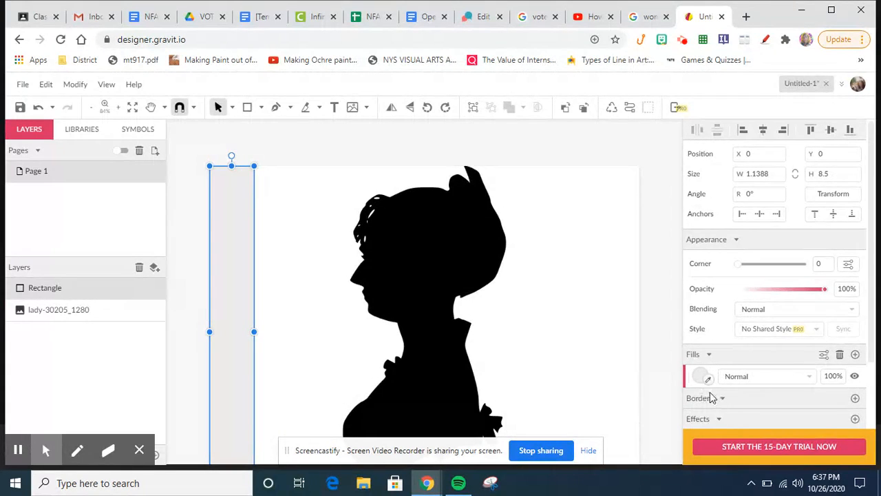
scroll(711, 398, down, 2)
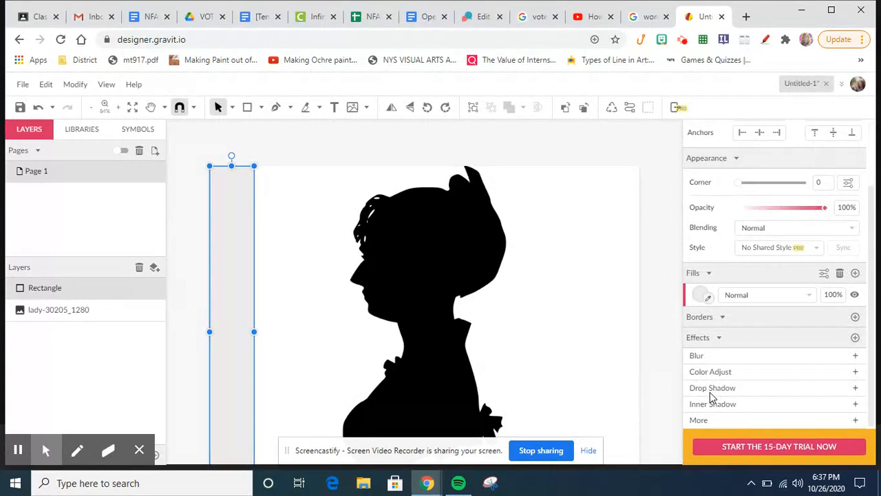
click(702, 294)
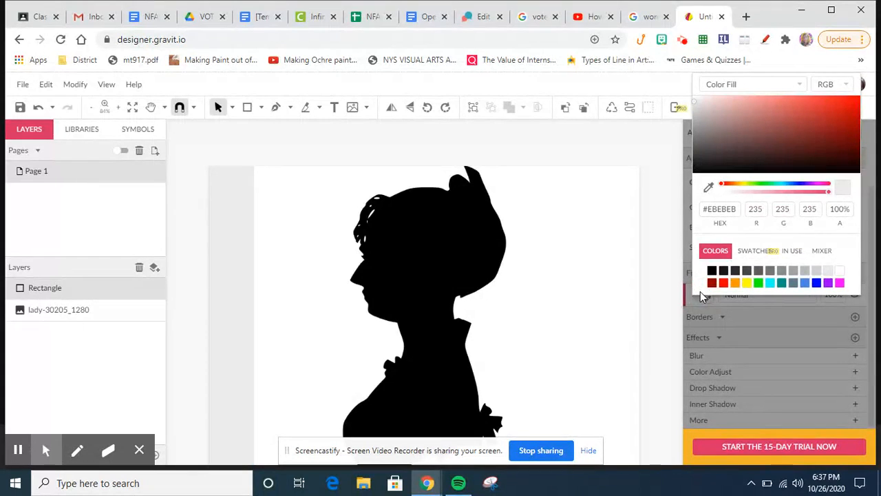
click(784, 288)
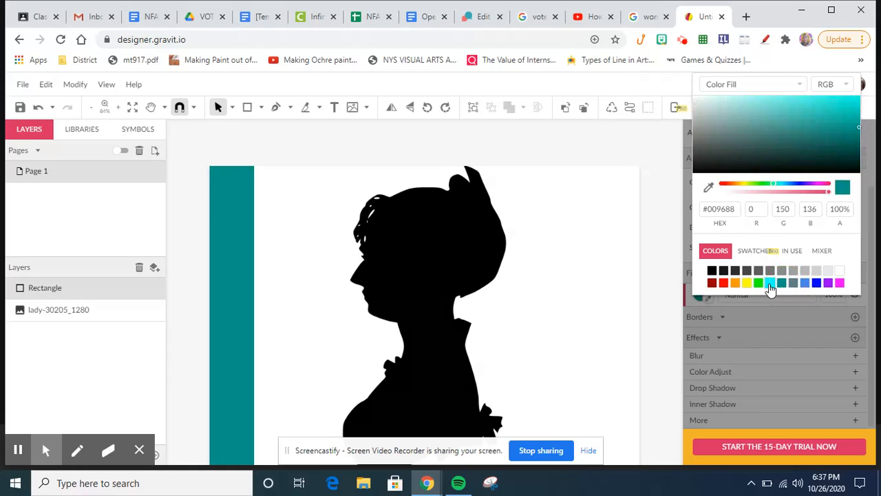
- Change the fill of the rectangle along the page's left edge to green #11C361
click(759, 282)
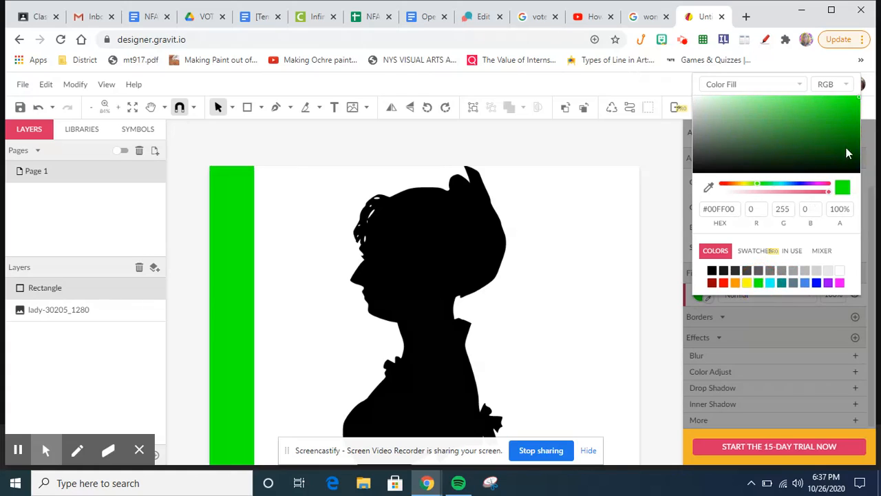
click(760, 186)
drag(760, 185, 768, 184)
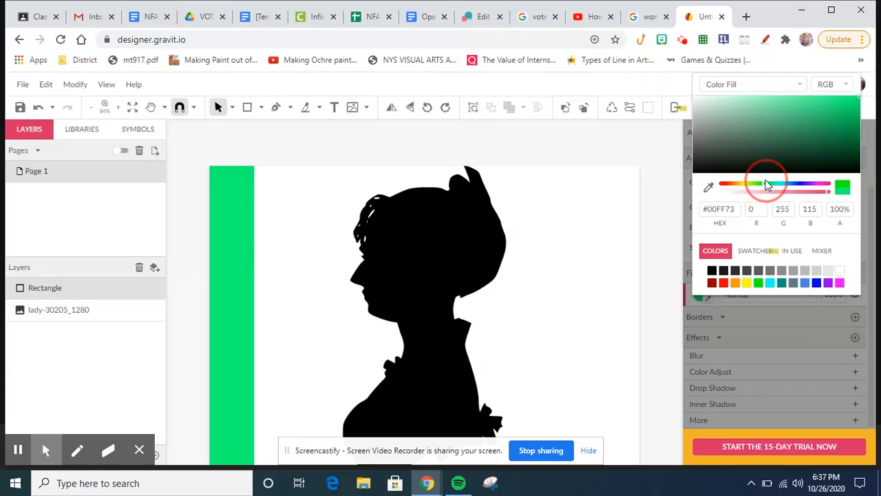
click(838, 125)
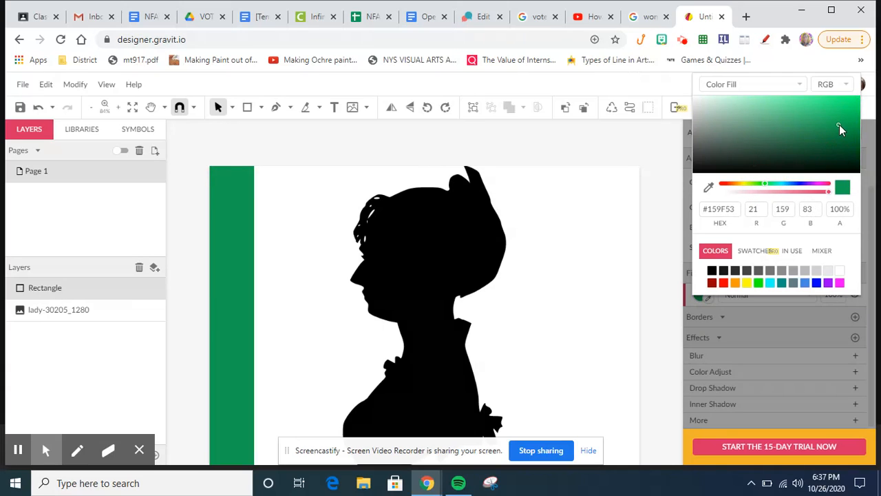
drag(840, 124, 847, 119)
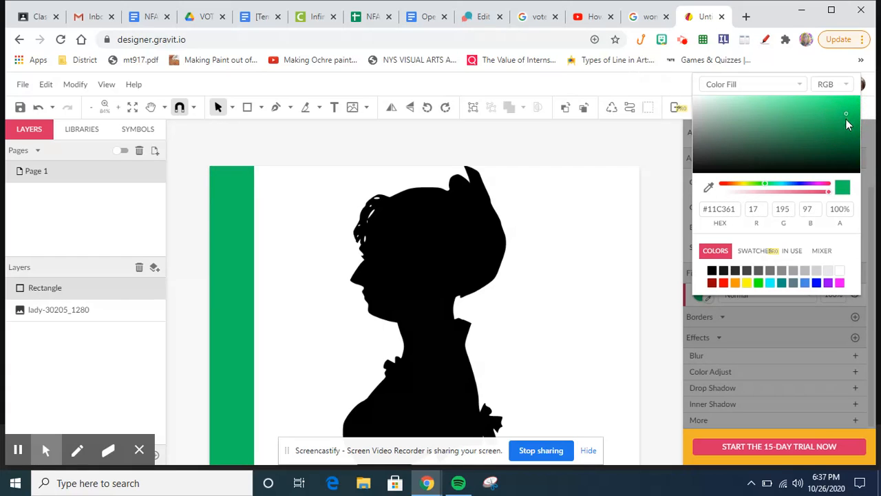
click(227, 250)
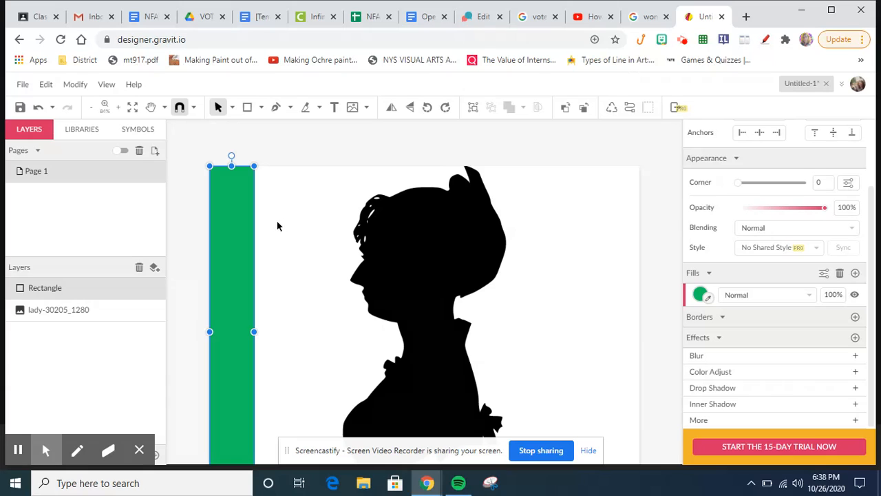
- Duplicate the green rectangle, place the copy directly to its right at X 1.1388, and fill it white #FFFFFF
click(278, 225)
click(236, 216)
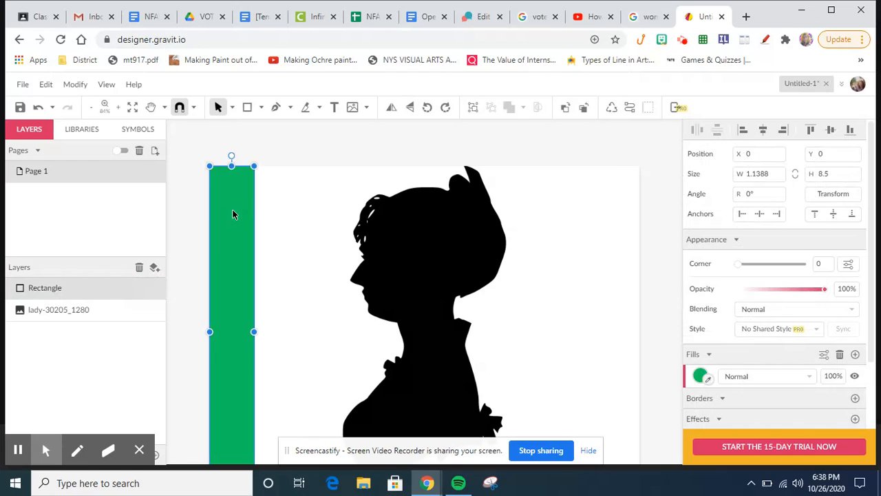
click(46, 85)
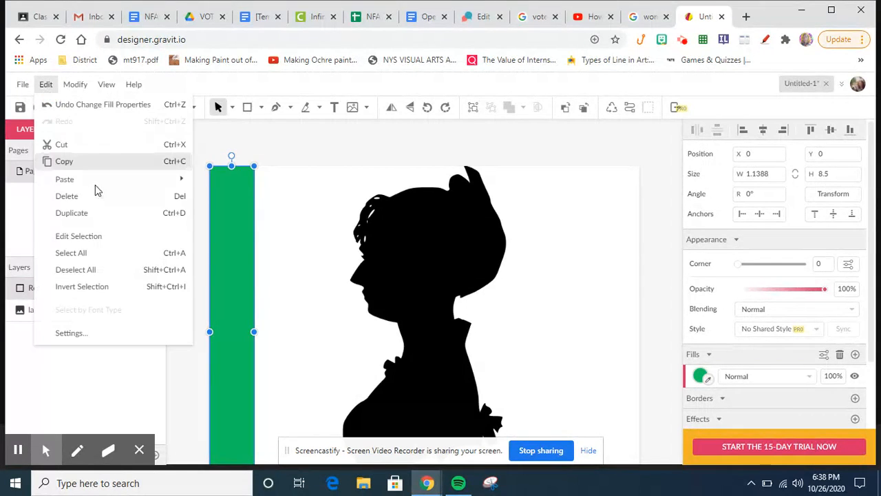
click(97, 215)
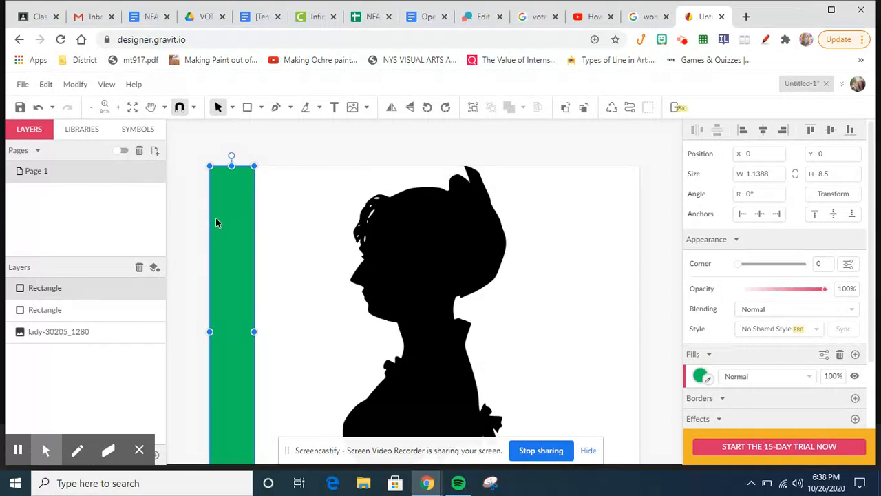
drag(222, 219, 272, 220)
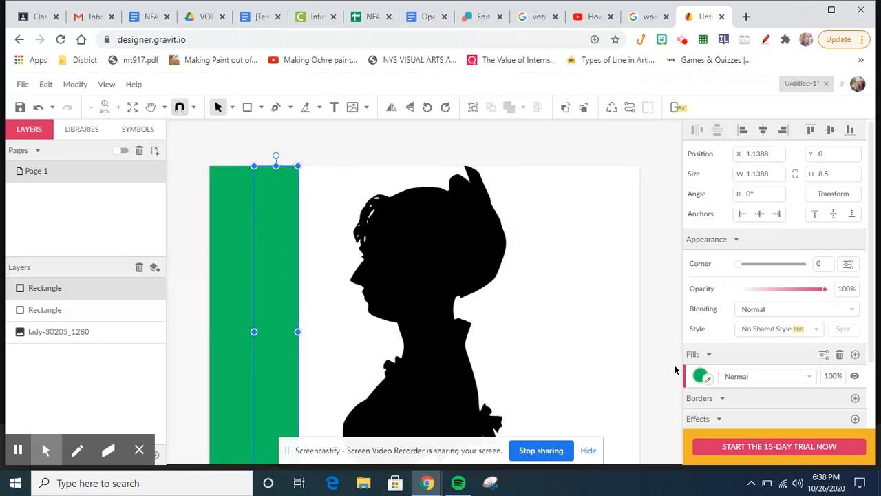
click(700, 376)
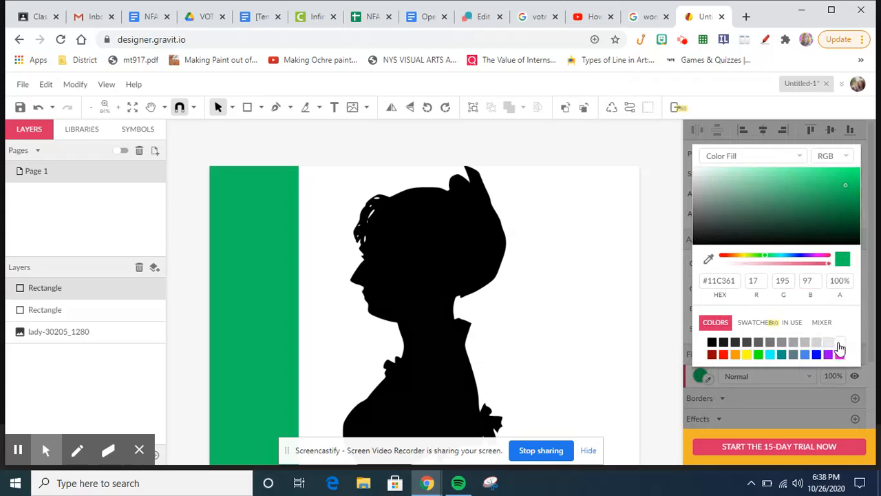
click(839, 342)
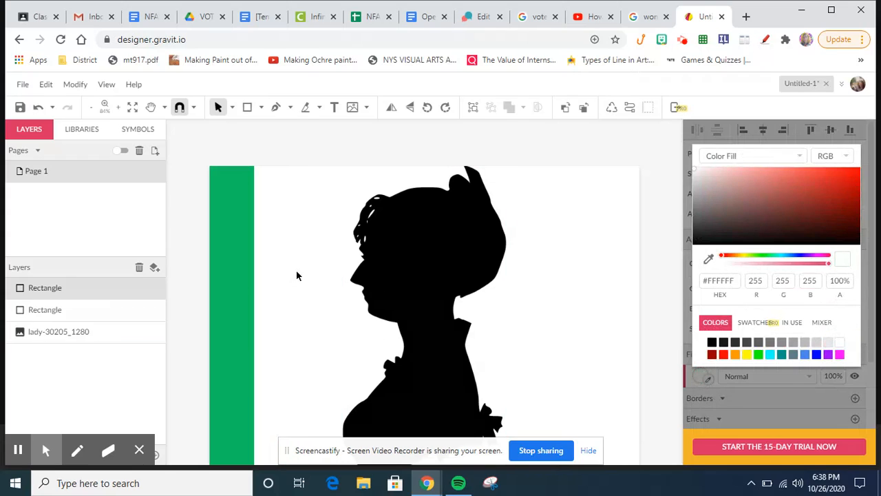
- Duplicate the white rectangle to form a third adjacent stripe at X 2.2777 and fill it purple #9900FF
click(45, 86)
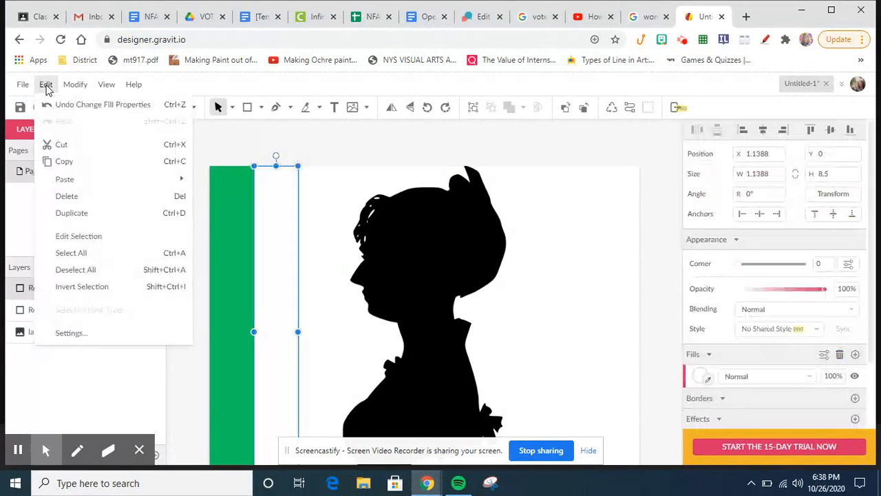
click(74, 214)
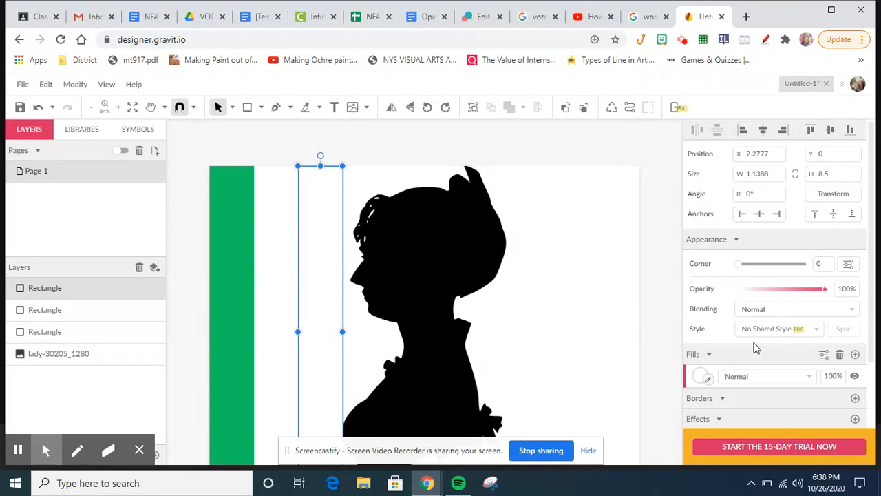
click(701, 377)
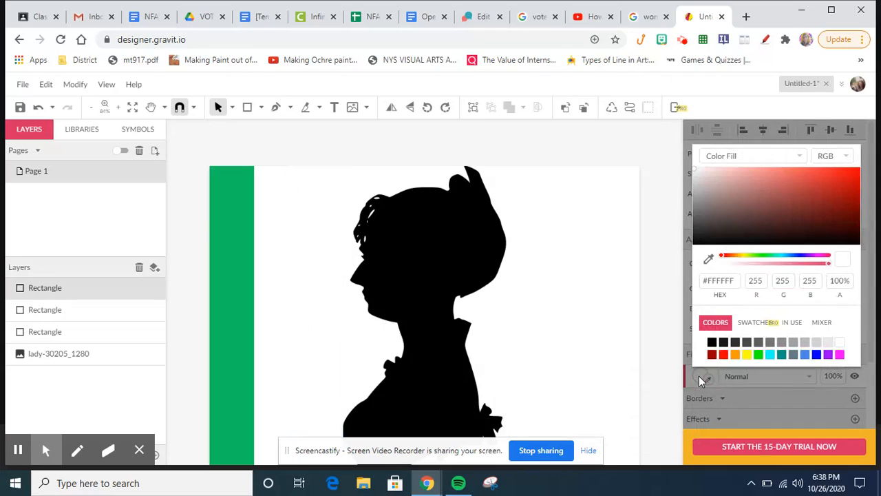
click(828, 355)
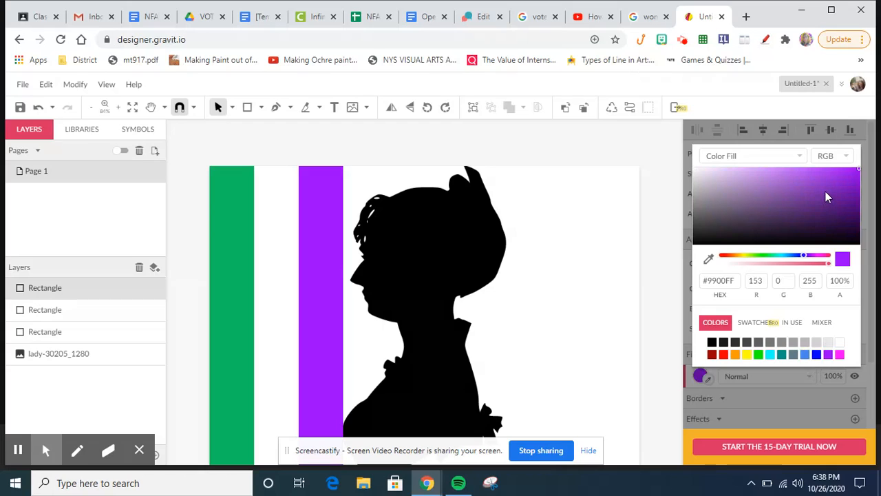
- Bring the woman silhouette image to the front of the three rectangles
scroll(571, 308, down, 3)
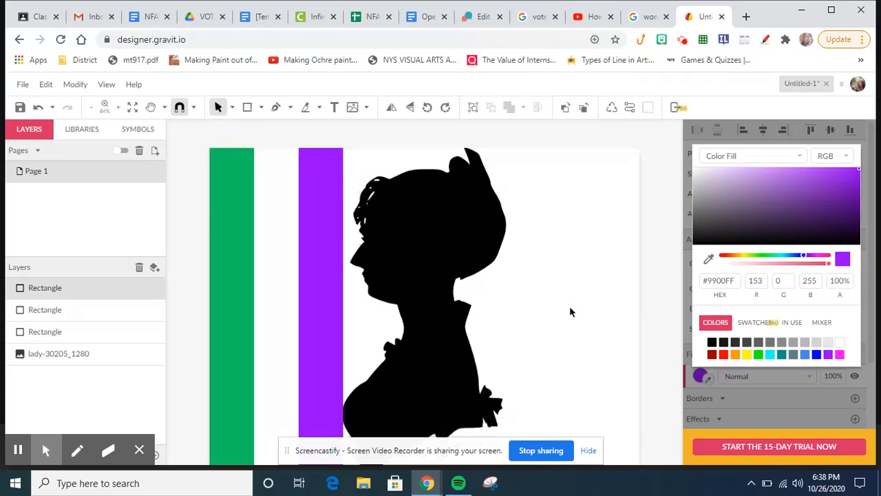
click(416, 326)
click(415, 327)
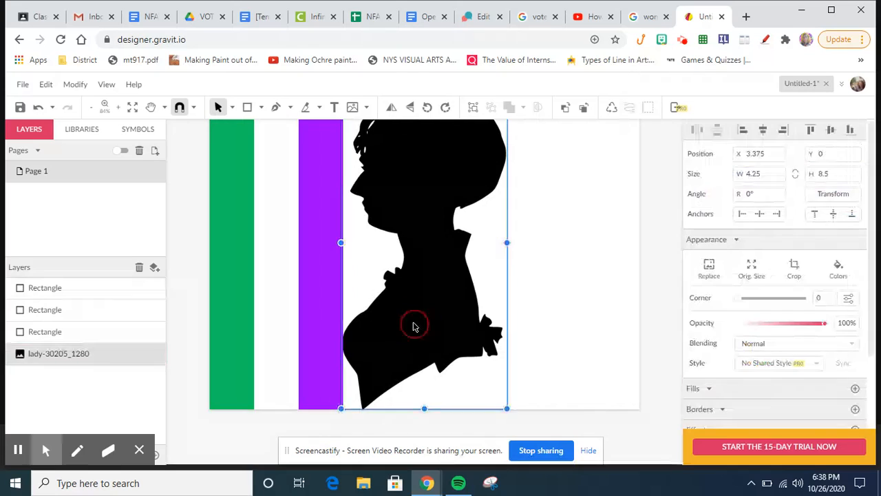
scroll(415, 326, up, 2)
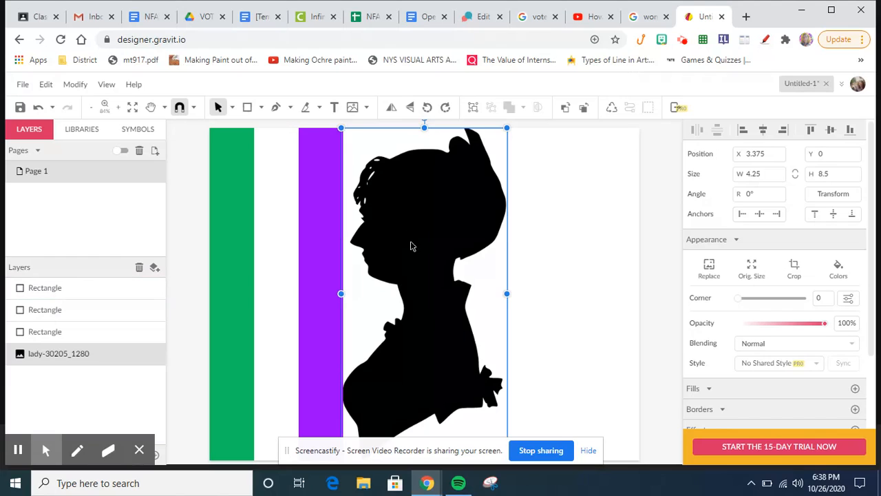
click(75, 84)
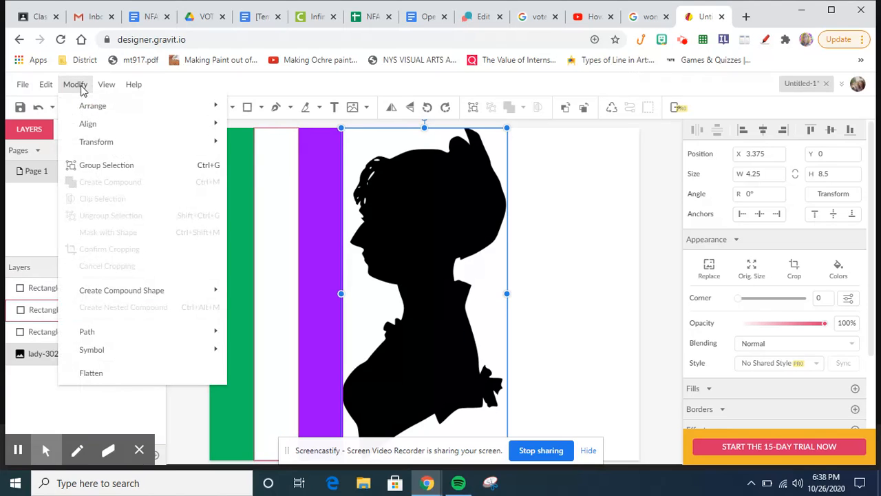
mouse_move(98, 113)
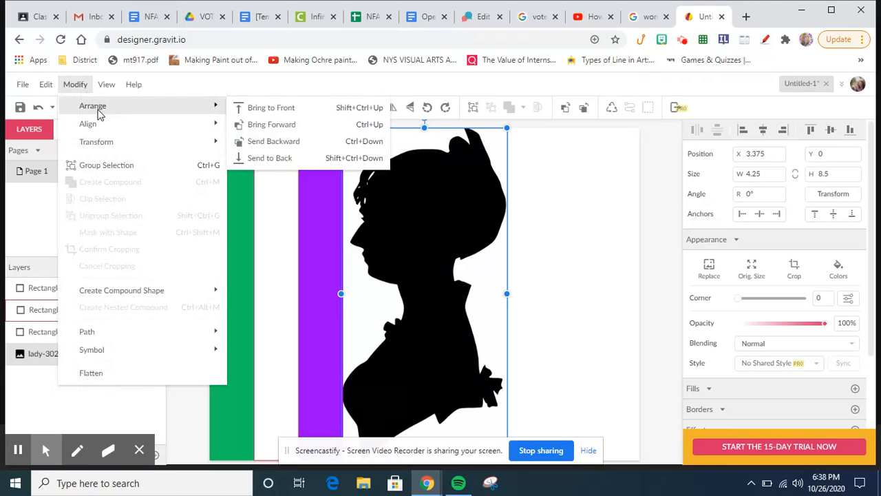
click(271, 109)
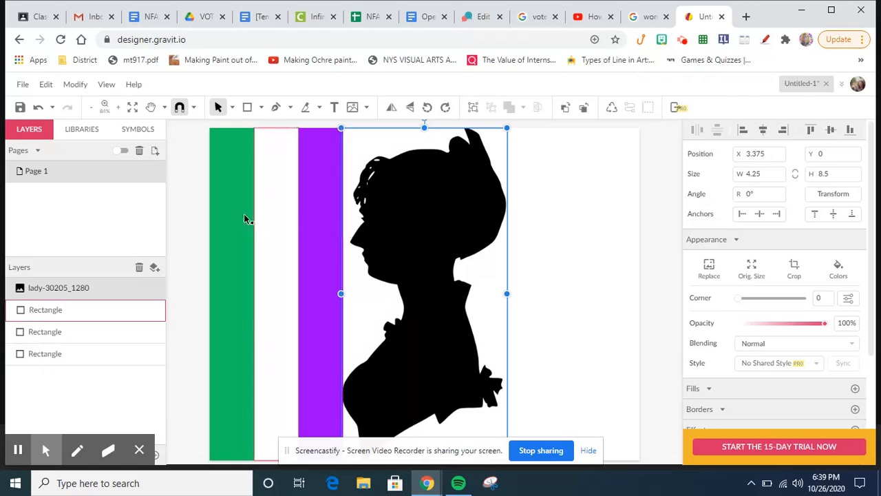
- Group the green, white and purple rectangles, keeping the group at X 0, Y 0
click(543, 262)
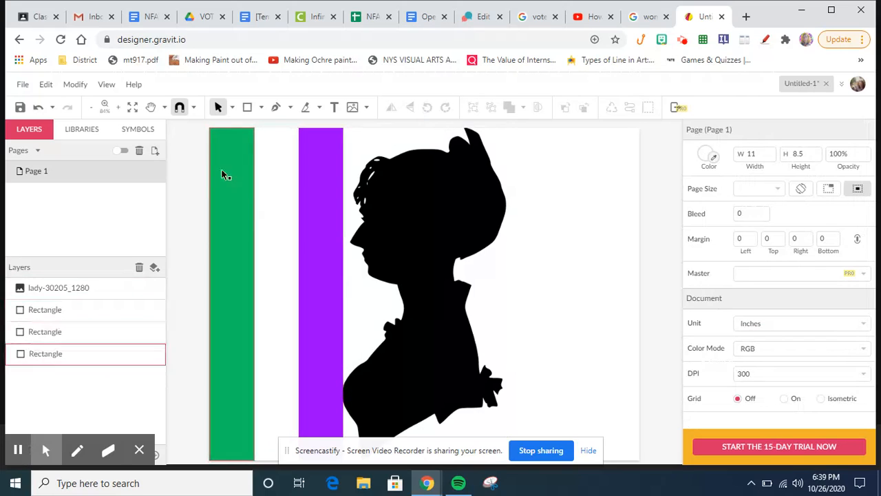
drag(193, 137, 335, 231)
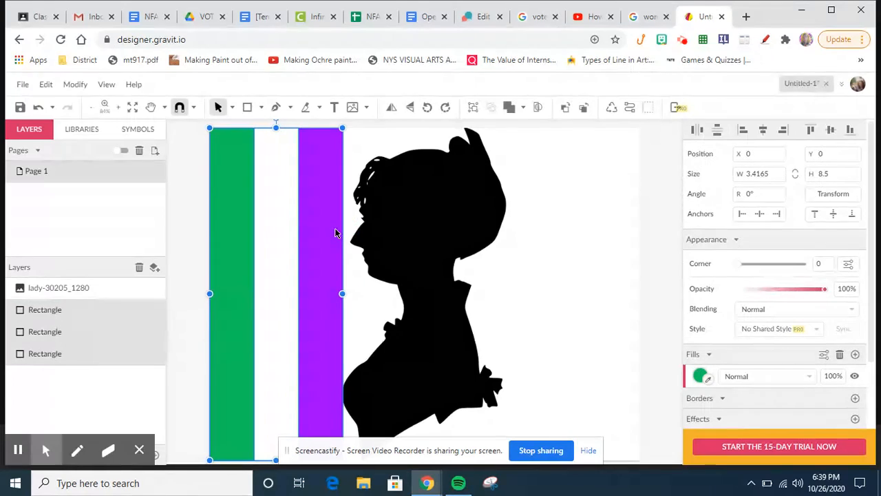
click(75, 84)
mouse_move(115, 147)
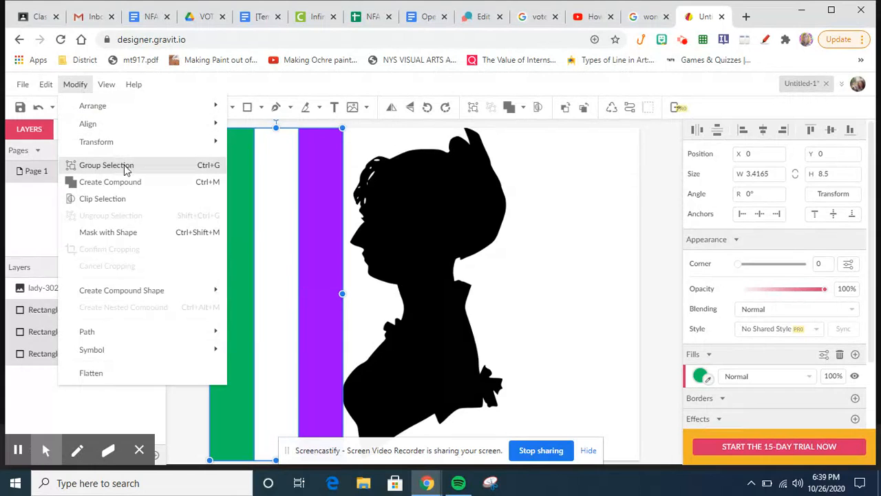
click(125, 168)
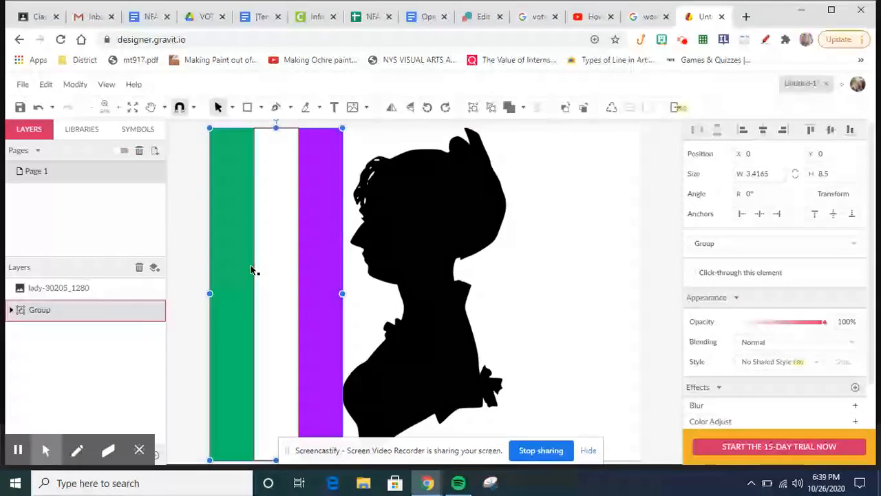
mouse_move(254, 269)
mouse_down()
mouse_move(297, 243)
mouse_move(247, 280)
mouse_move(302, 292)
mouse_move(255, 295)
mouse_move(320, 291)
mouse_move(330, 273)
mouse_move(284, 277)
mouse_move(255, 257)
mouse_up()
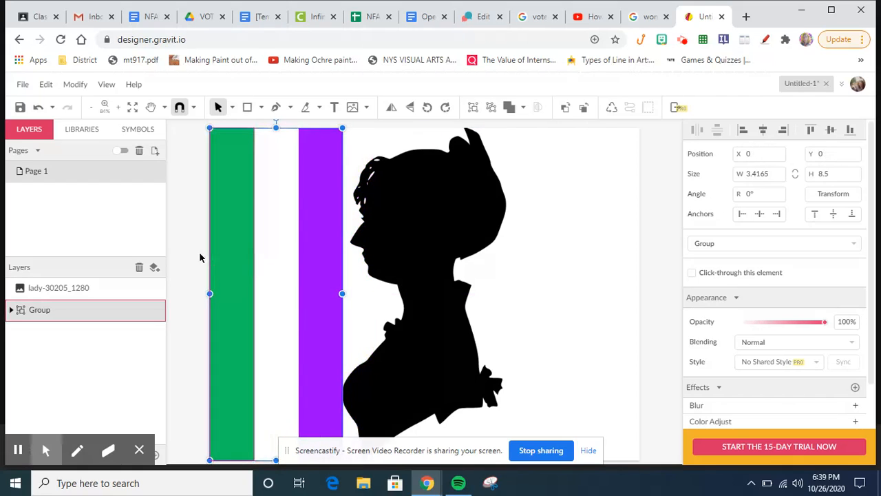
- Duplicate the stripe group and place the copy on the silhouette's right side at X 7.625, Y 0
scroll(198, 256, down, 3)
scroll(195, 256, up, 3)
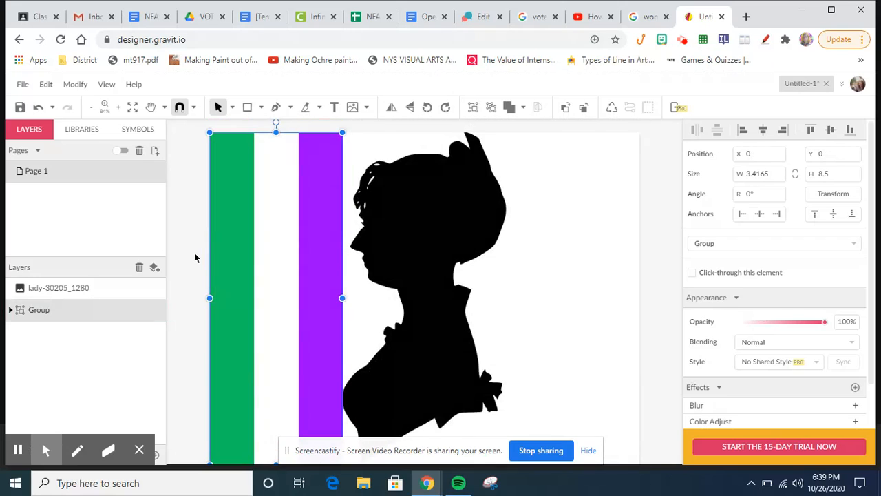
click(48, 86)
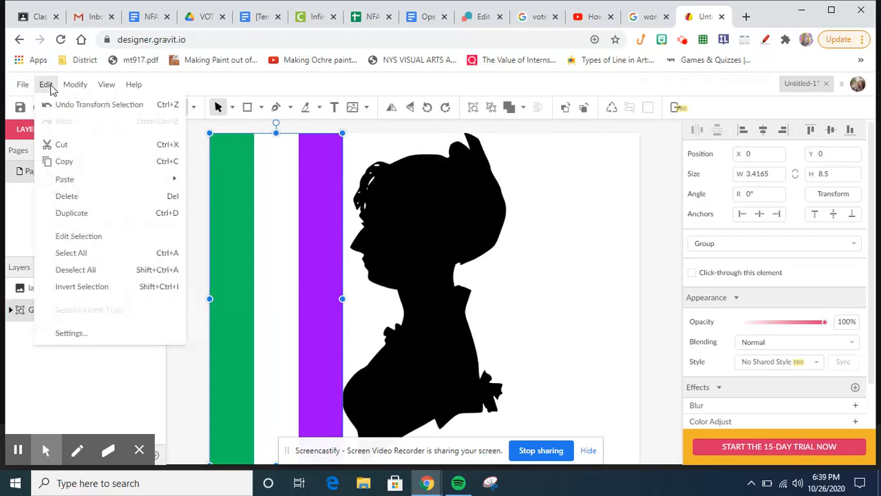
click(93, 217)
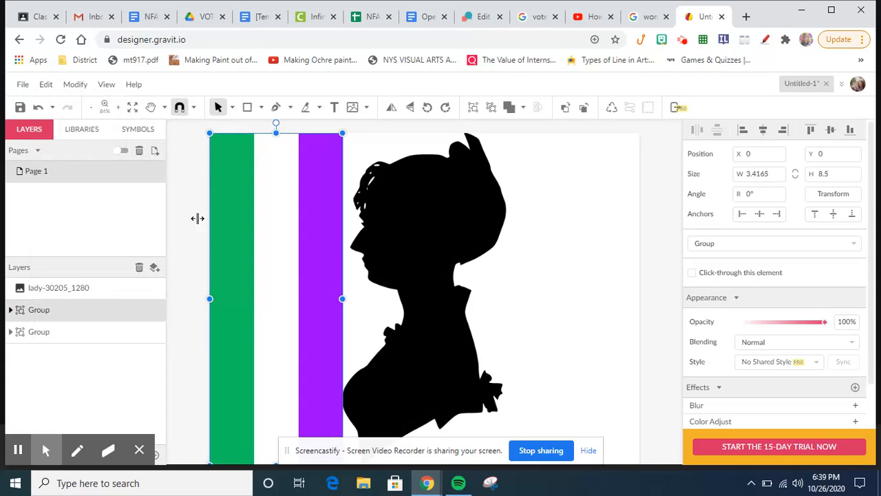
drag(213, 222, 536, 231)
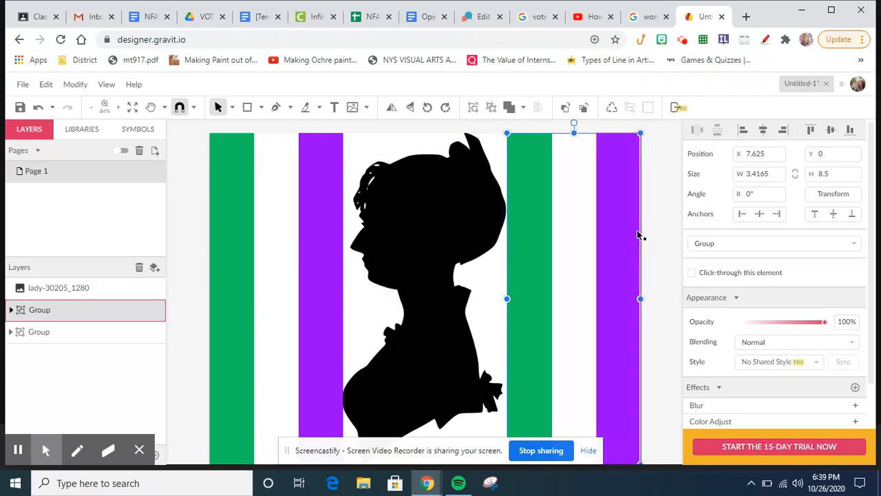
- Nudge the silhouette slightly right to X 3.4028, Y 0 to centre it between the two stripe groups
click(476, 248)
scroll(477, 248, down, 2)
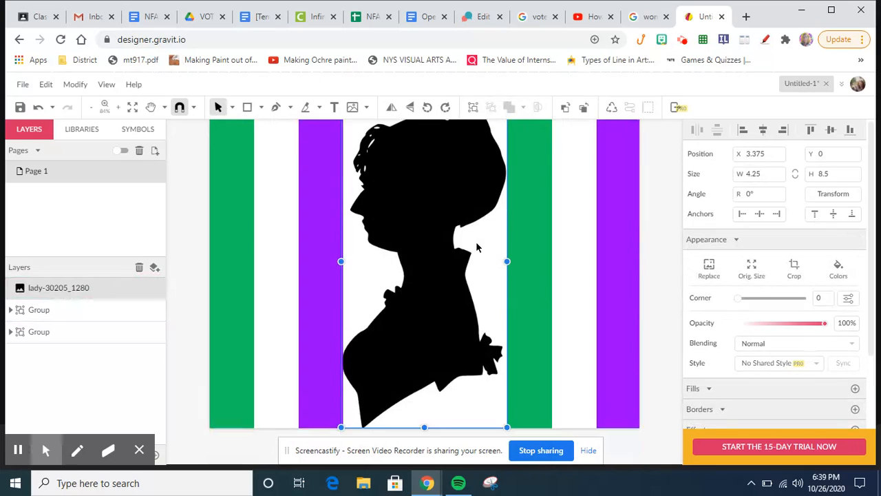
scroll(477, 247, up, 1)
scroll(478, 246, up, 1)
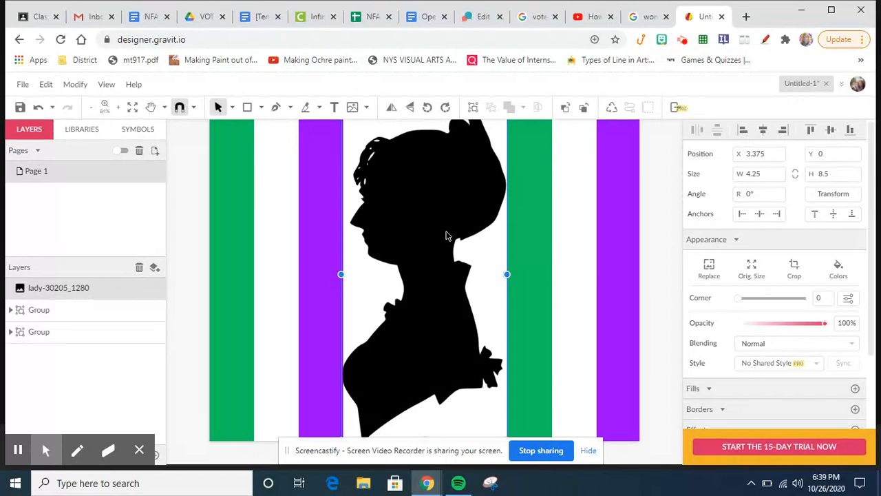
key(Right)
key(Right)
key(Right)
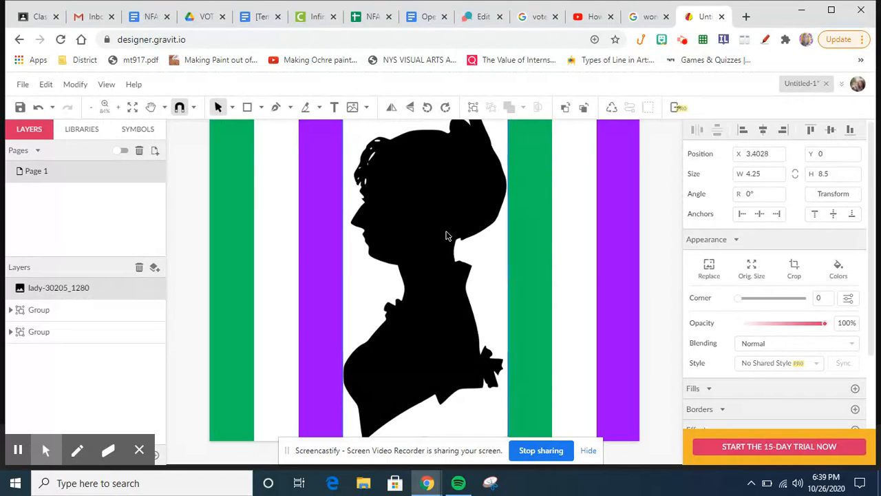
key(Down)
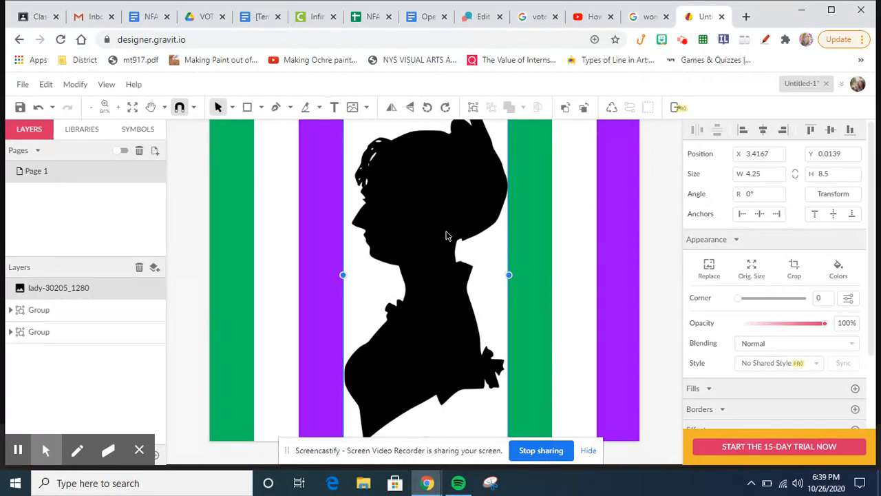
key(Up)
key(Left)
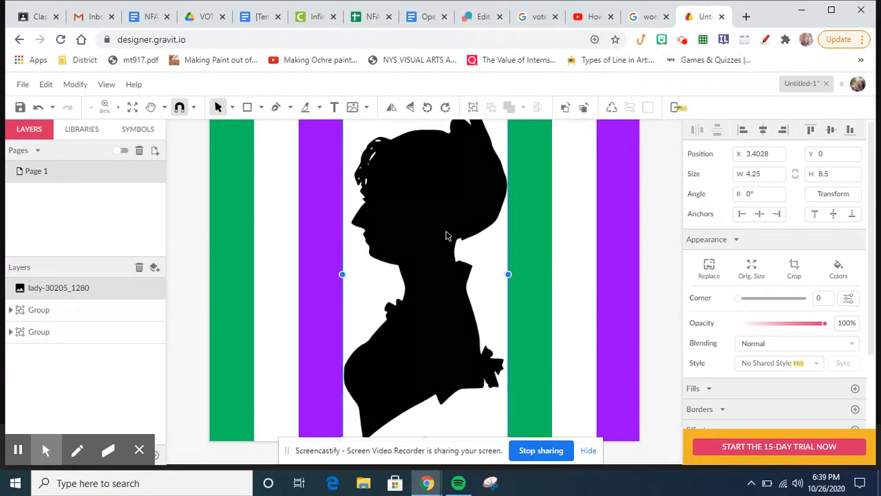
click(664, 268)
scroll(664, 269, down, 3)
scroll(664, 269, up, 3)
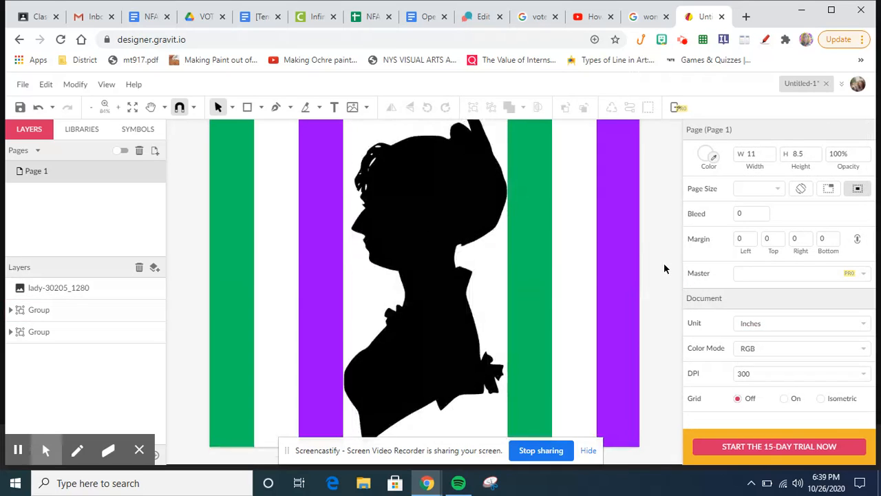
scroll(664, 269, down, 1)
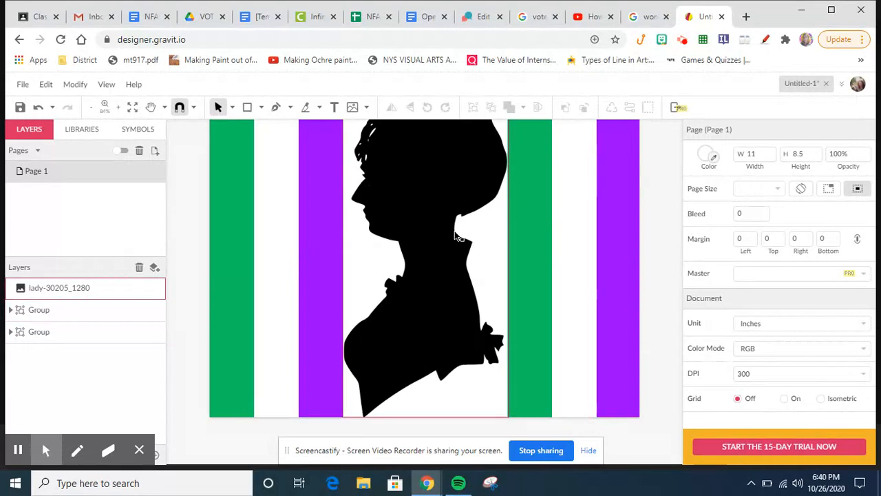
scroll(454, 236, up, 1)
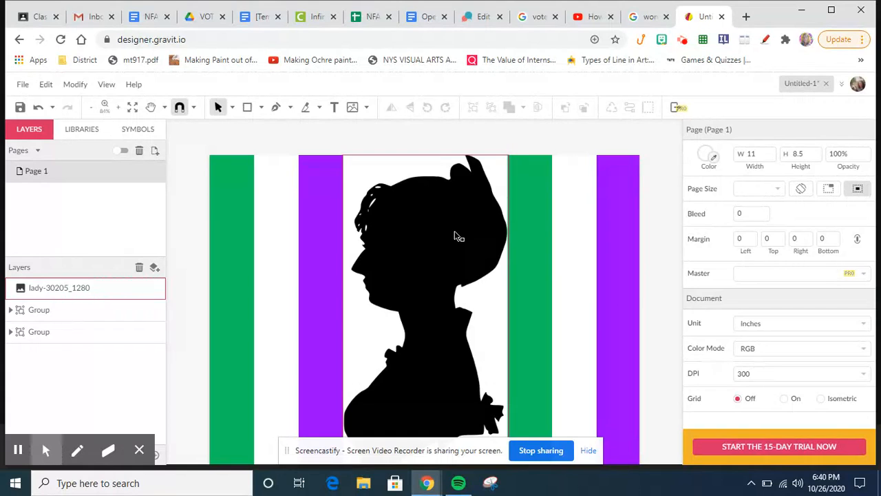
- Add a text object reading V in the upper part of the left white stripe, widen its box slightly and shift it left
click(336, 108)
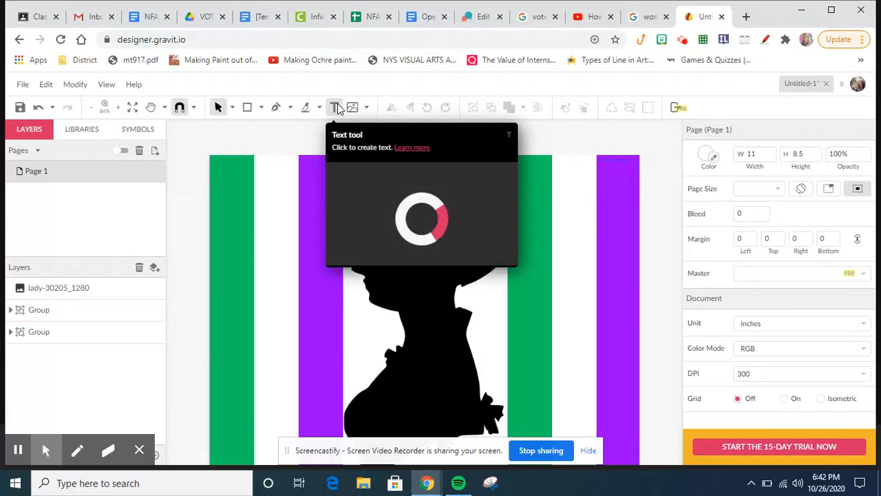
click(338, 108)
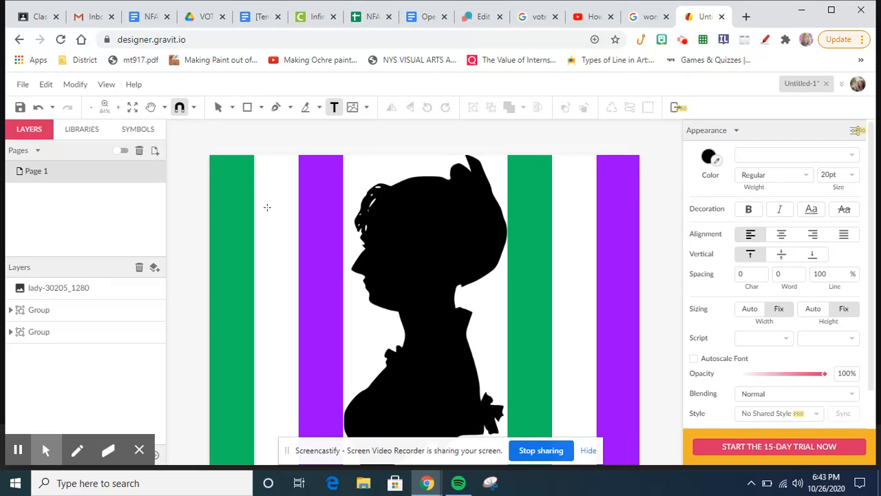
click(267, 204)
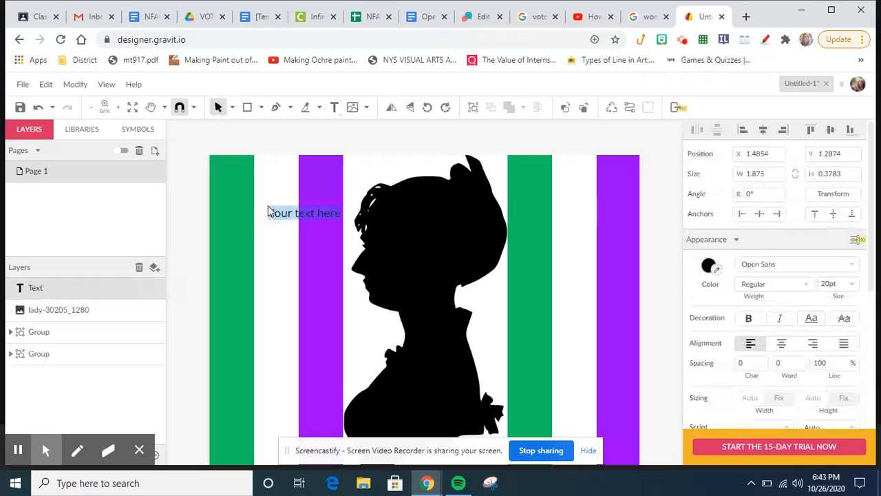
key(BackSpace)
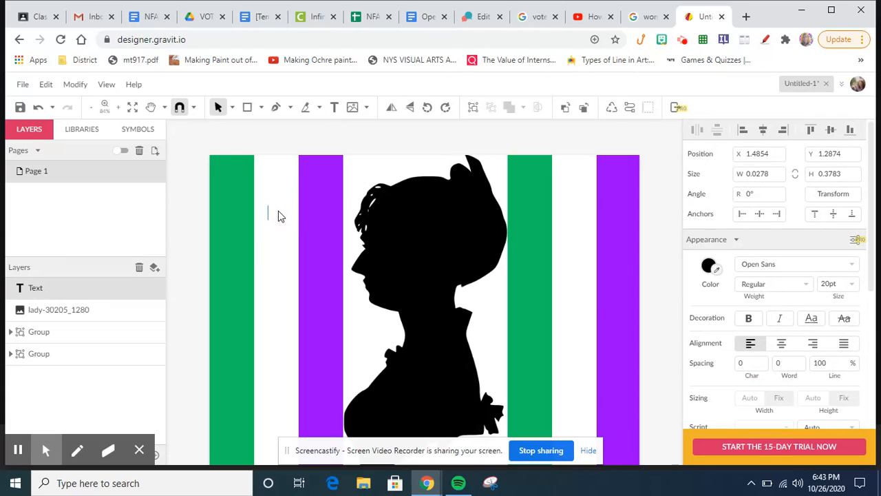
text(V)
click(273, 240)
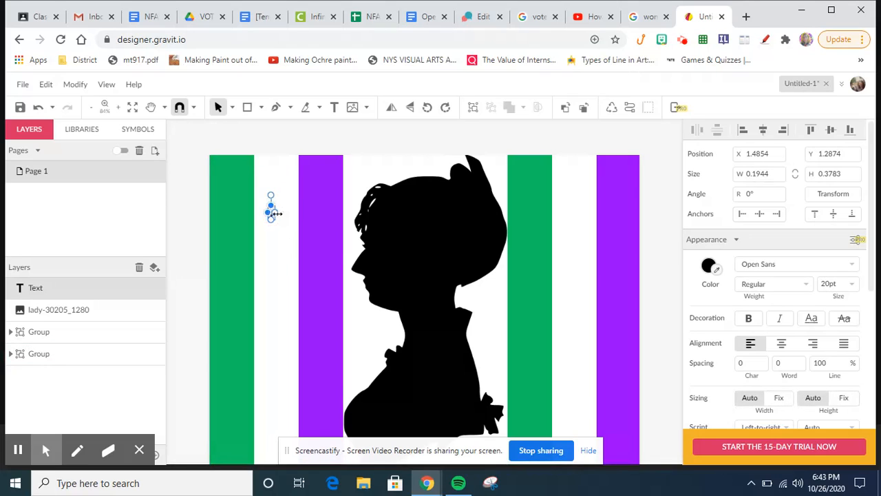
mouse_move(274, 212)
mouse_down()
mouse_move(287, 212)
mouse_move(258, 213)
mouse_up()
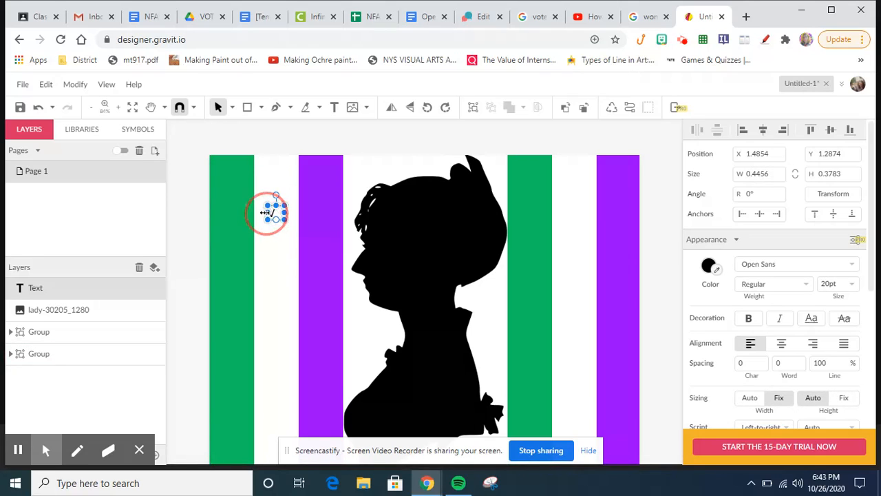
click(276, 241)
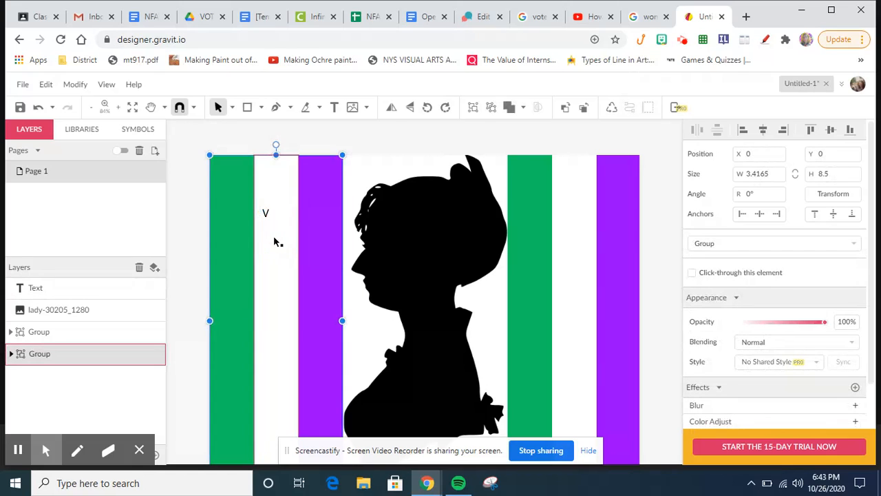
- Add a separate text object reading O in the left white stripe and place it just below the V at about X 1.45, Y 1.83
click(335, 107)
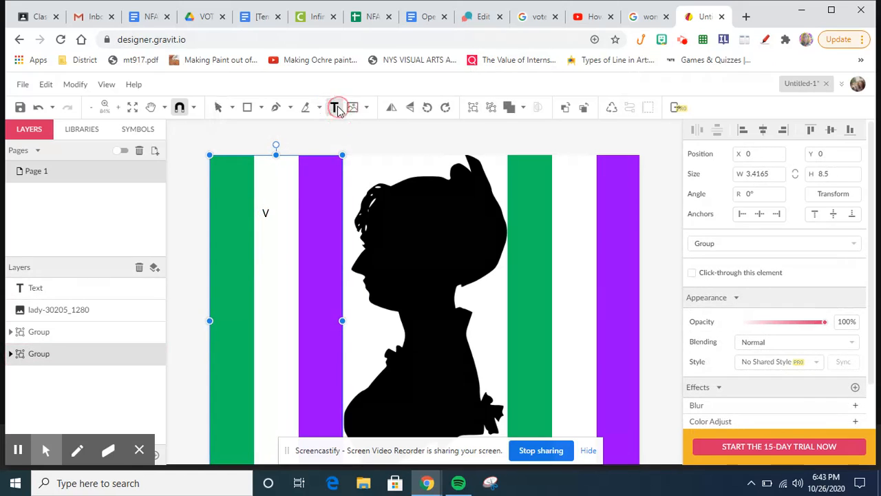
click(270, 237)
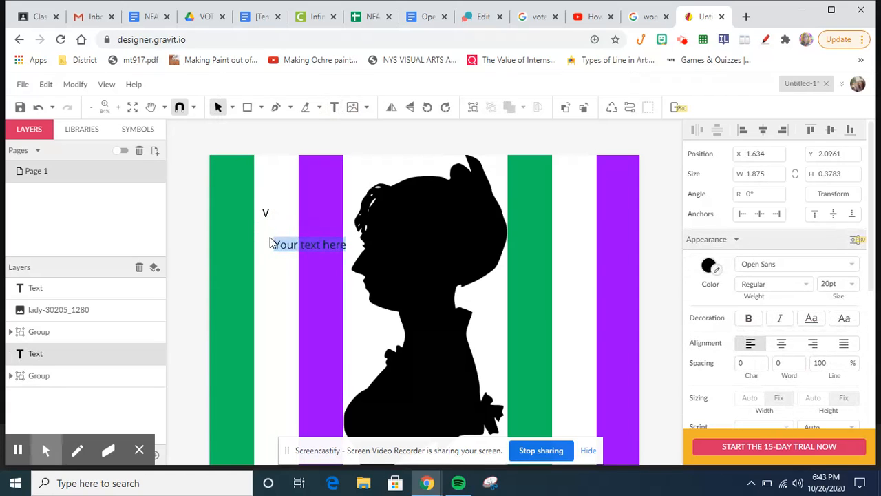
key(BackSpace)
text(O)
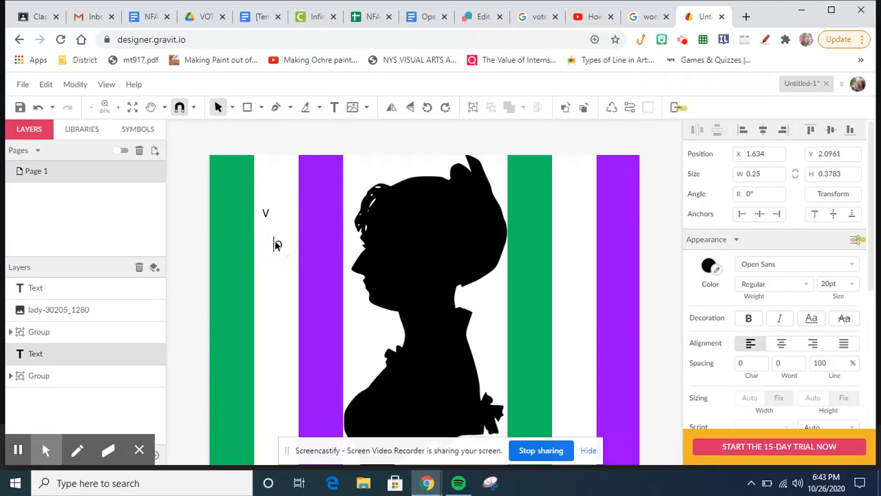
double_click(278, 246)
mouse_move(277, 243)
mouse_down()
mouse_move(264, 243)
mouse_move(274, 239)
mouse_move(268, 232)
mouse_up()
click(278, 264)
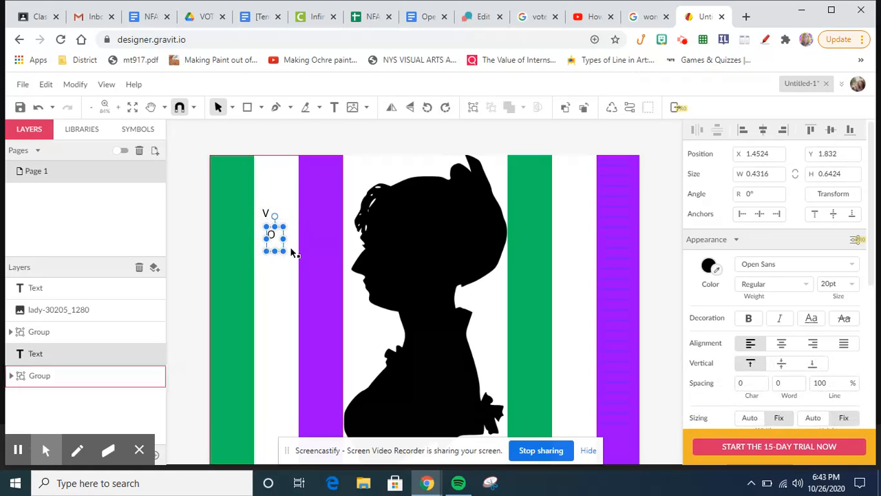
click(287, 277)
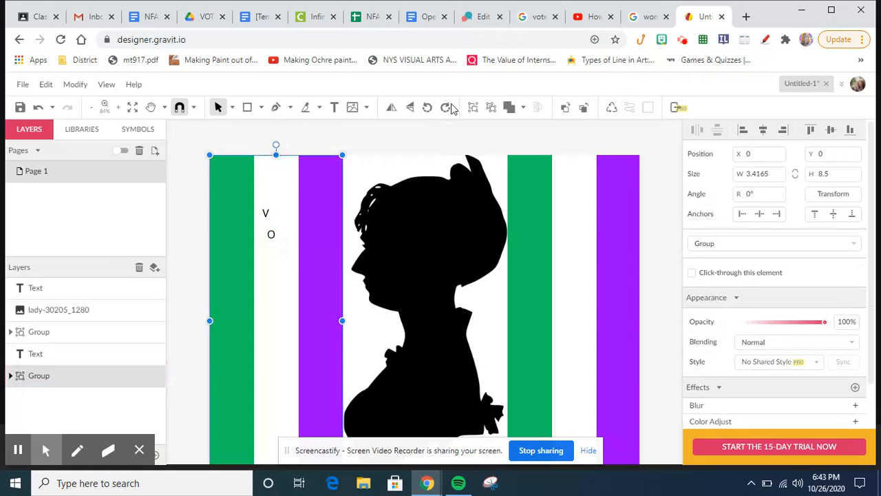
- Add a separate text object reading T below the O in the left white stripe, at about X 1.63, Y 2.69
click(335, 108)
click(275, 264)
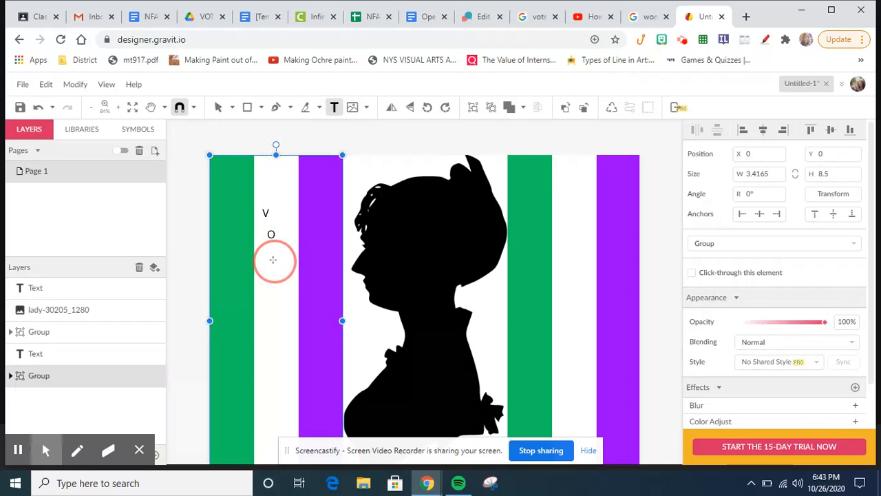
key(BackSpace)
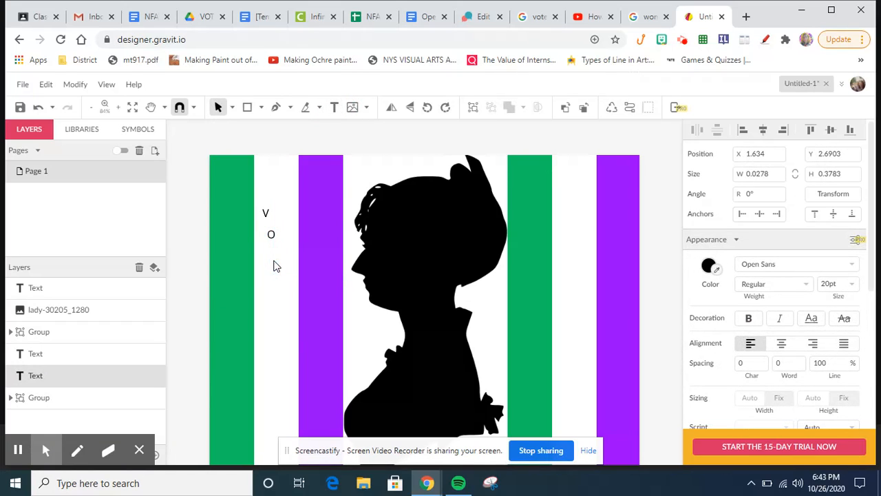
text(T)
key(Escape)
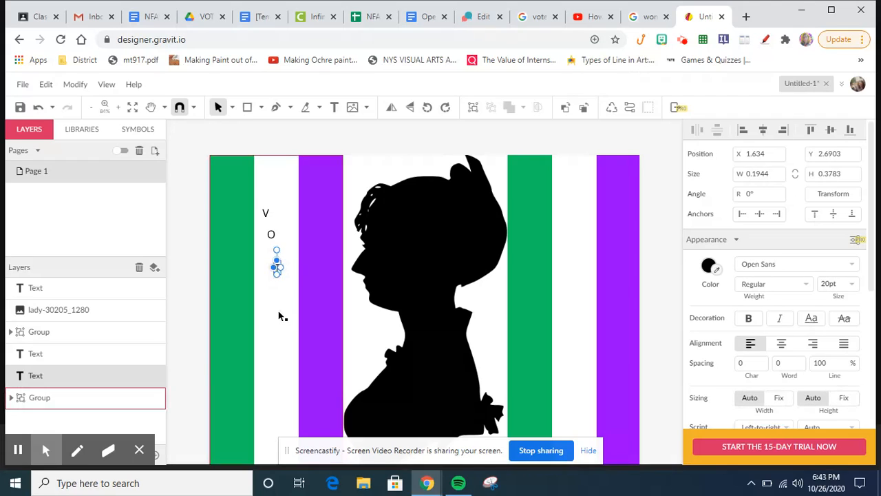
click(278, 315)
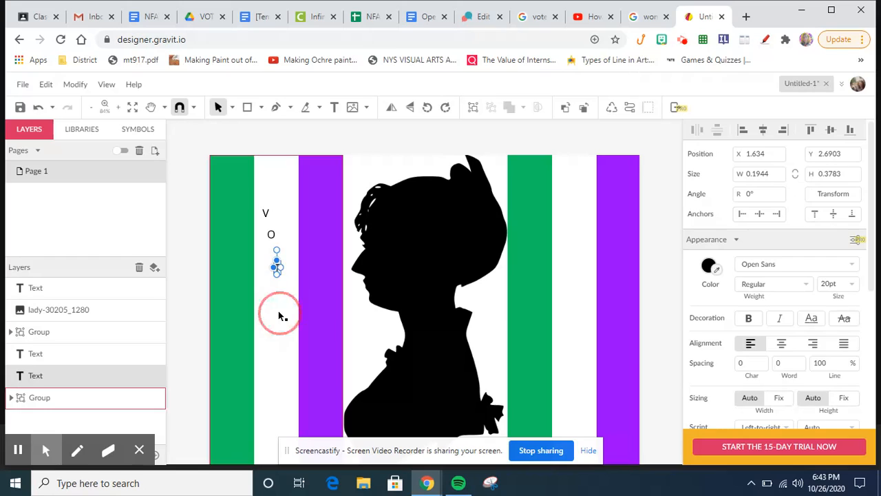
- Add a separate text object reading E below the T in the left white stripe, at about X 1.67, Y 3.78
click(336, 109)
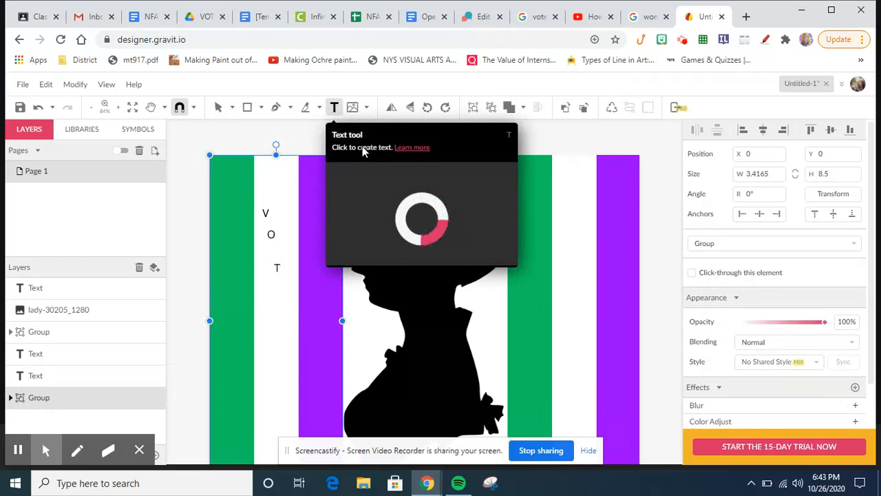
click(276, 307)
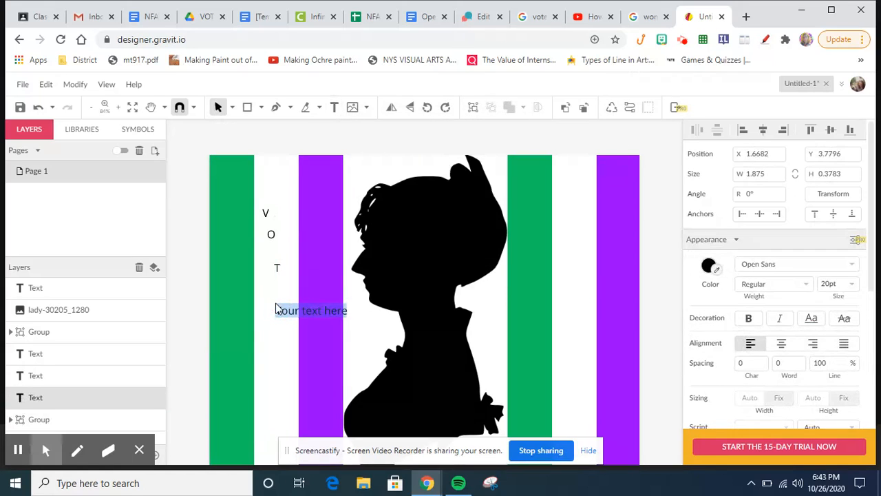
key(BackSpace)
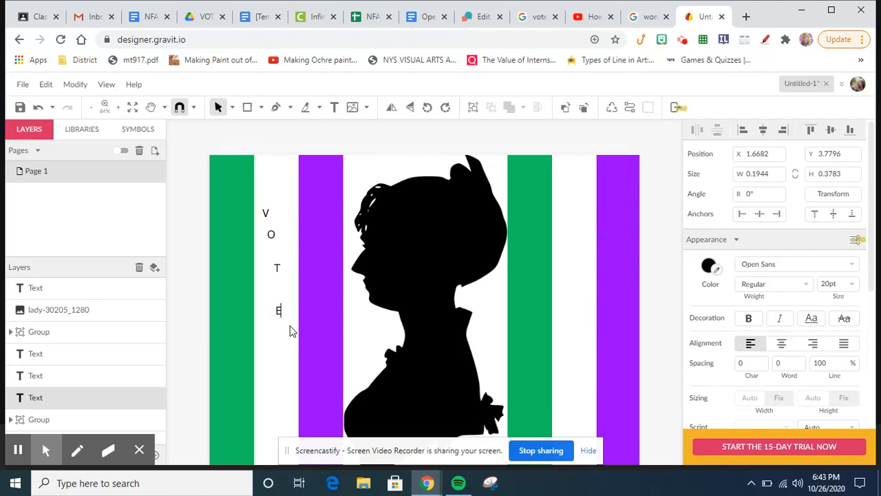
click(267, 216)
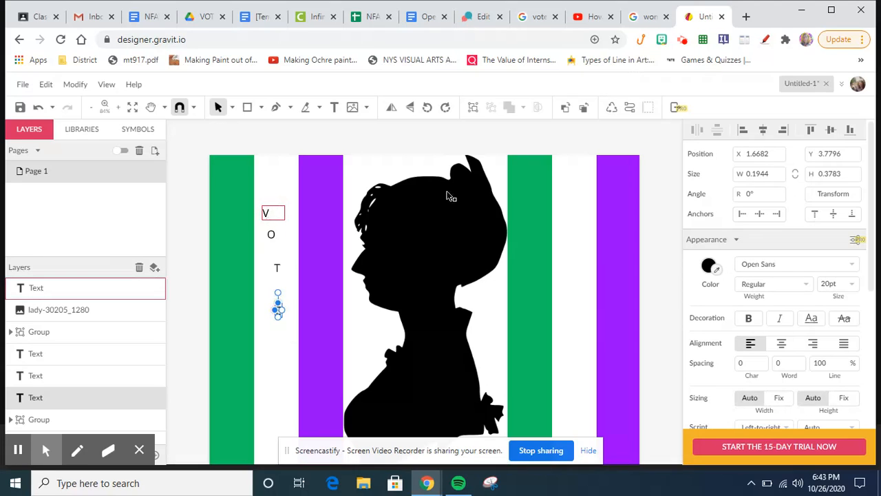
- Scale the letter E to 200% in width and height with a transform
click(815, 199)
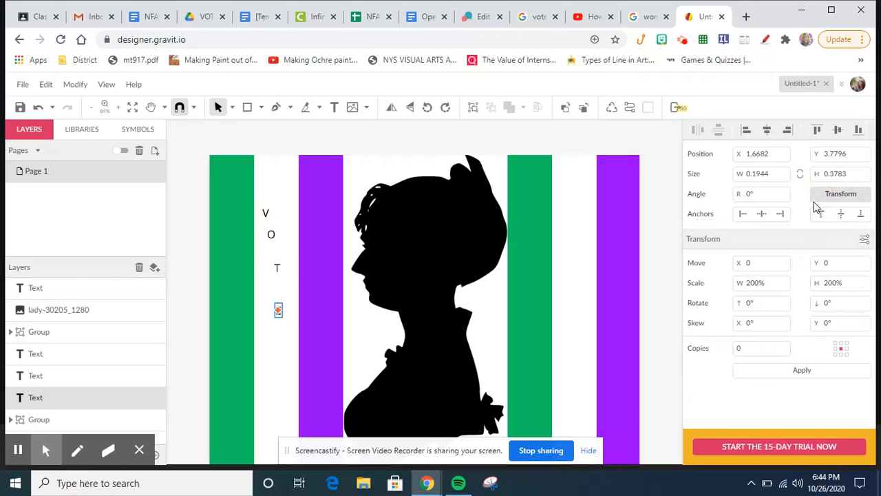
click(809, 376)
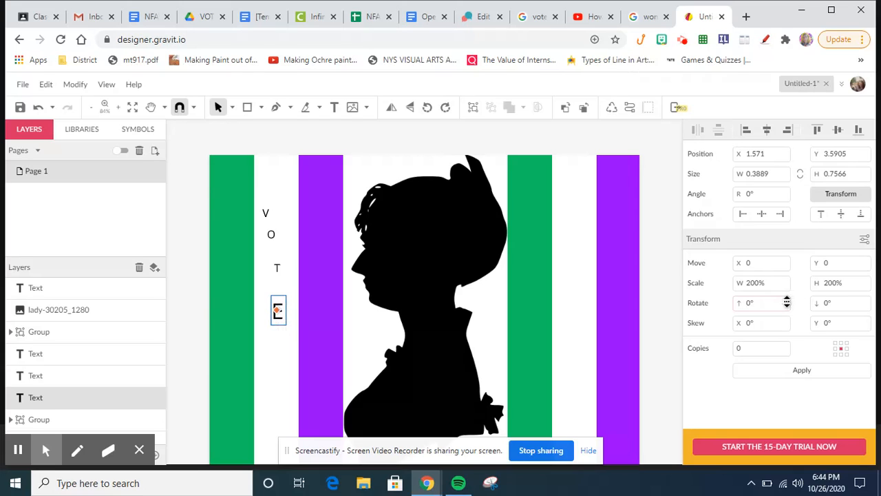
click(840, 196)
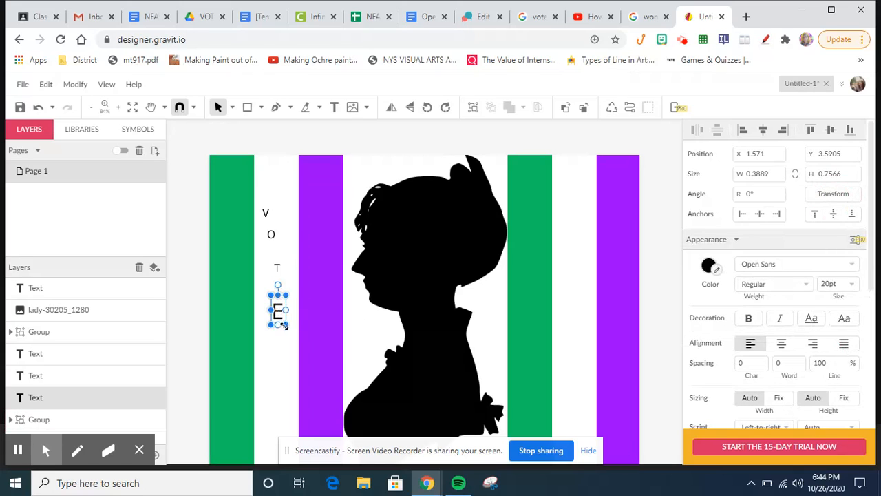
- Enlarge the E's text box to about 0.69 by 1.0 in and set the letter's font size to 36 pt
drag(286, 323, 298, 334)
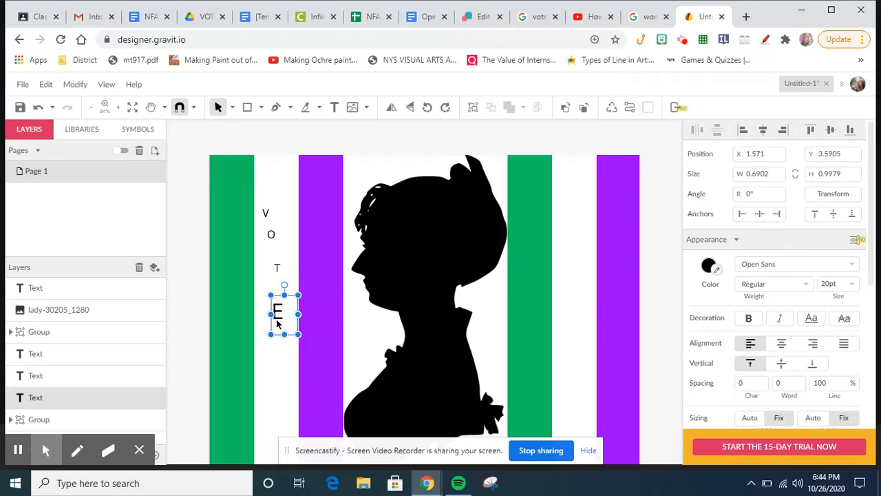
double_click(279, 318)
double_click(277, 315)
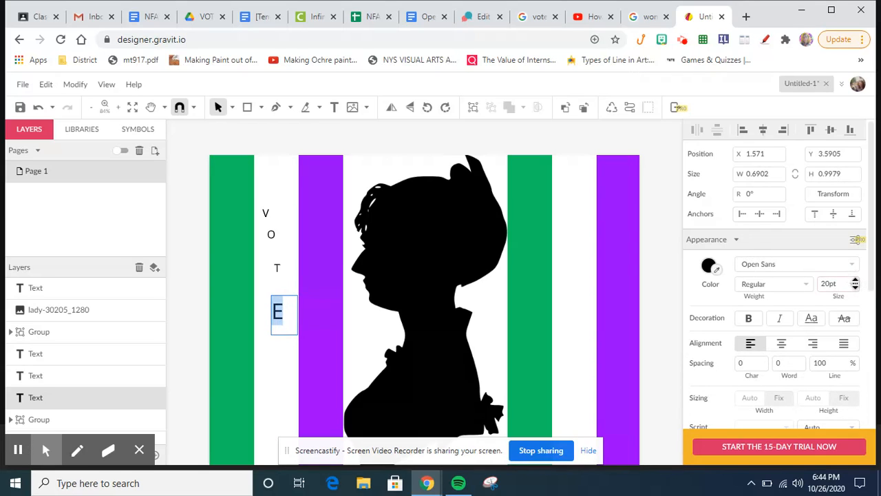
click(855, 284)
scroll(849, 358, down, 2)
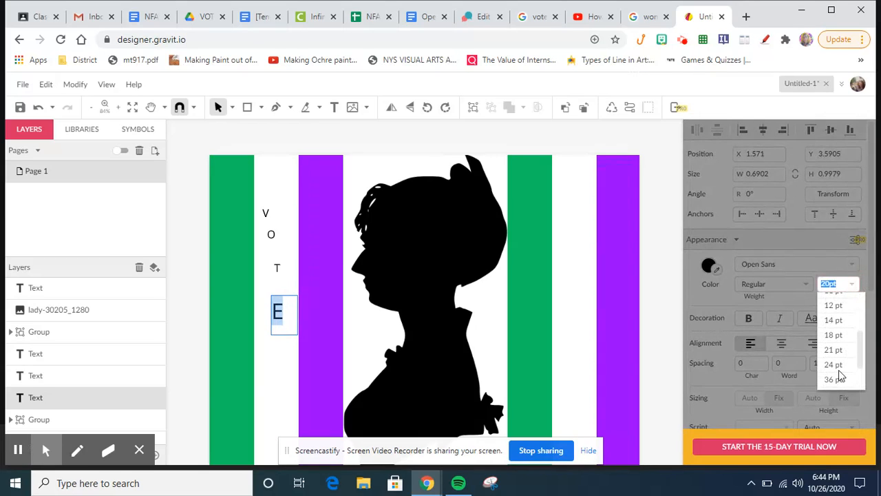
click(833, 379)
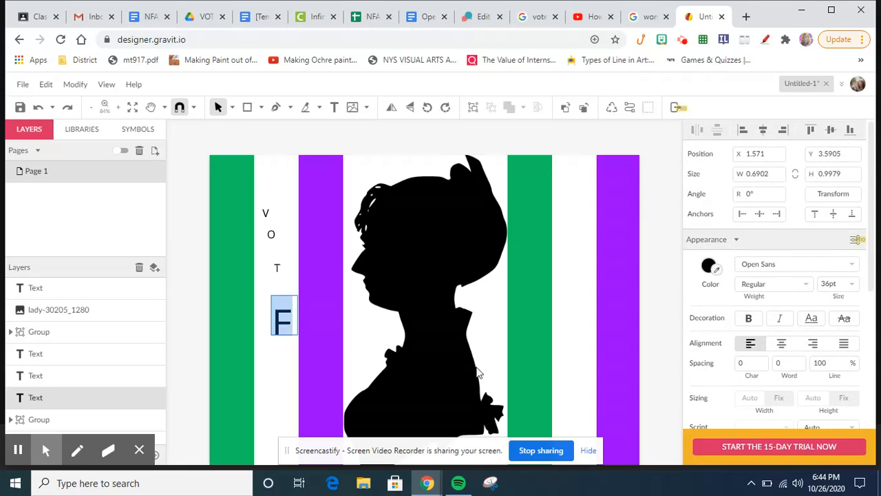
- Enlarge the E's text box to about 0.99 by 1.36 in so the whole letter fits inside it
click(295, 323)
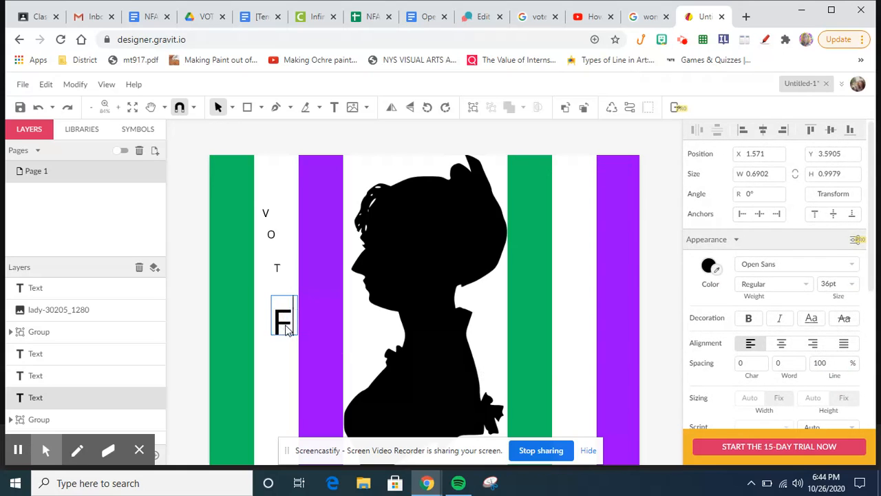
key(Escape)
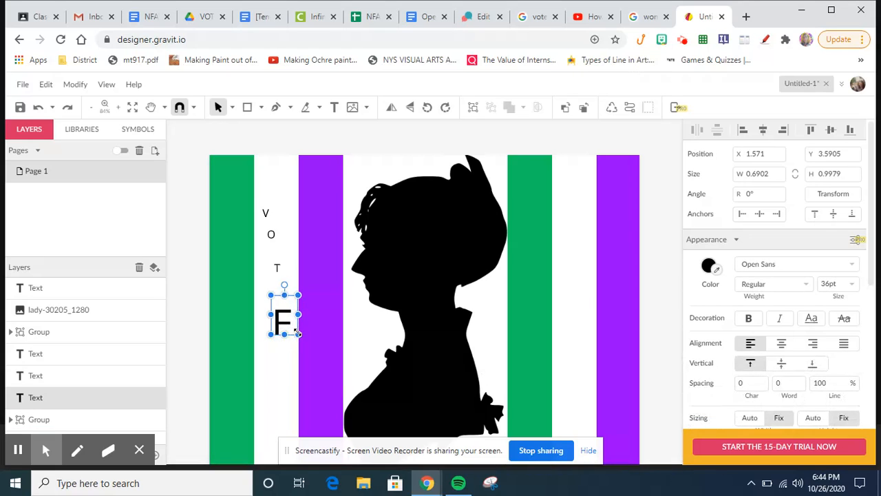
drag(297, 333, 309, 348)
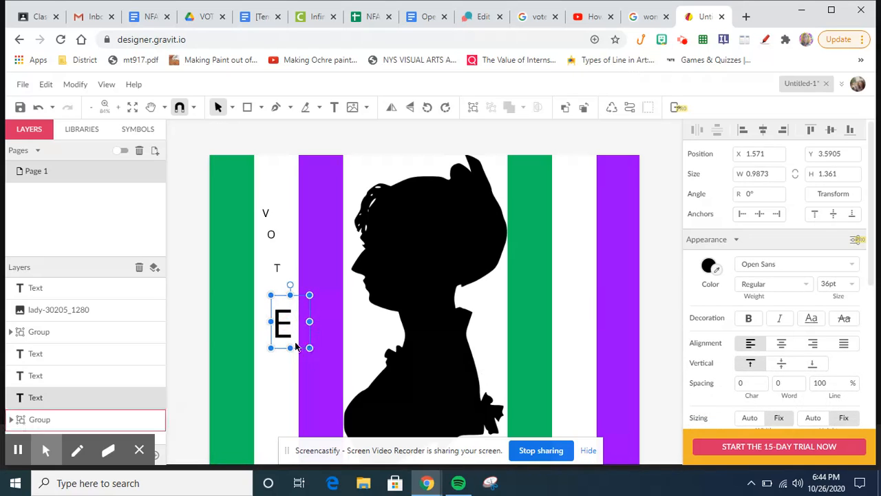
click(235, 327)
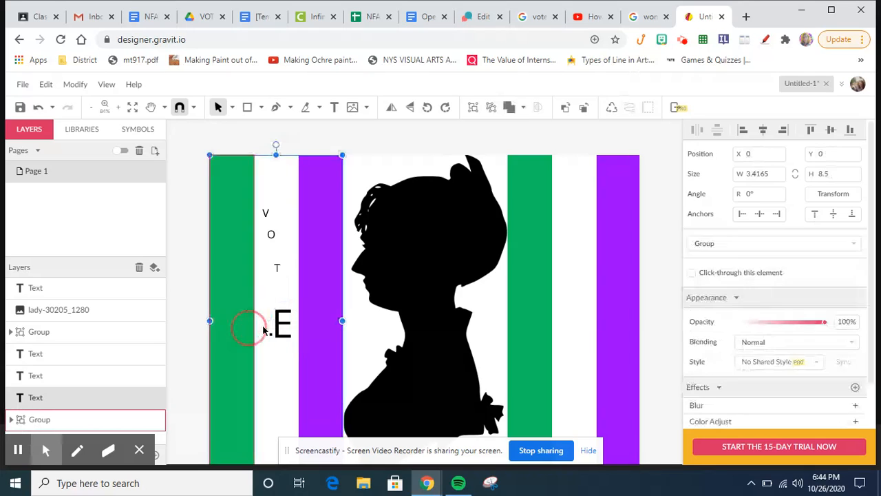
click(283, 332)
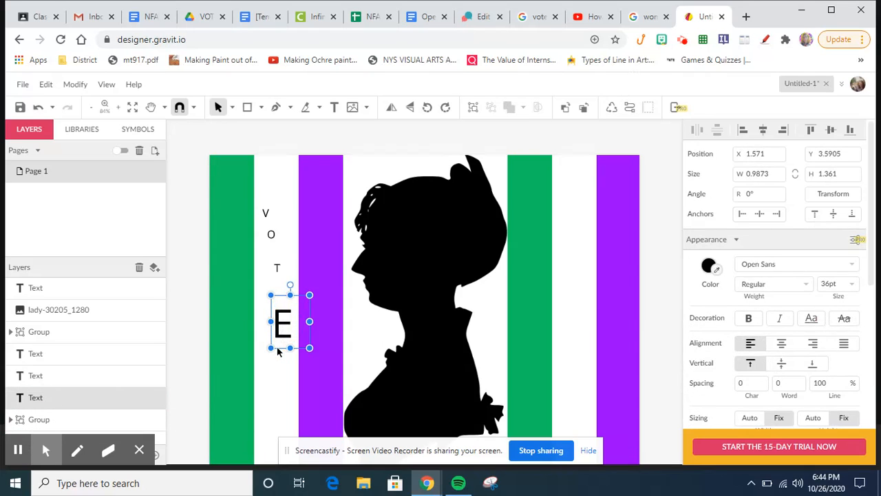
- Move the E down to about X 1.33, Y 5.54, and scale the letter T to 200% in width and height
drag(288, 317, 276, 413)
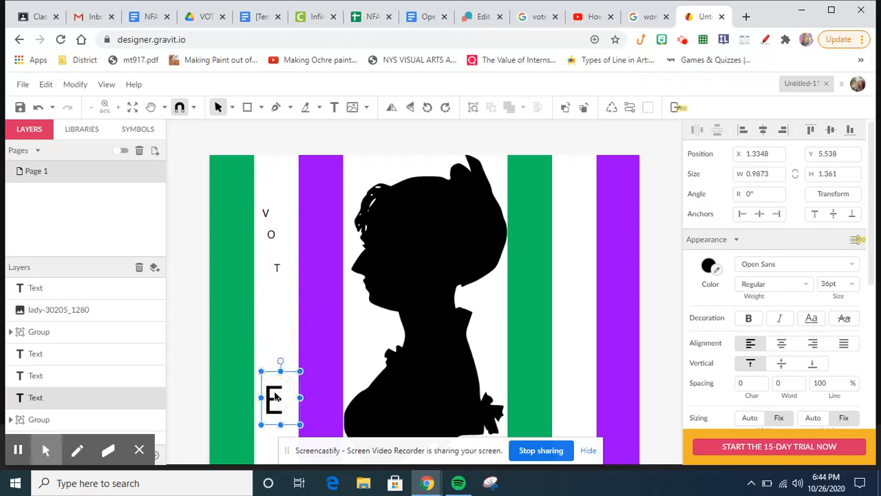
click(277, 267)
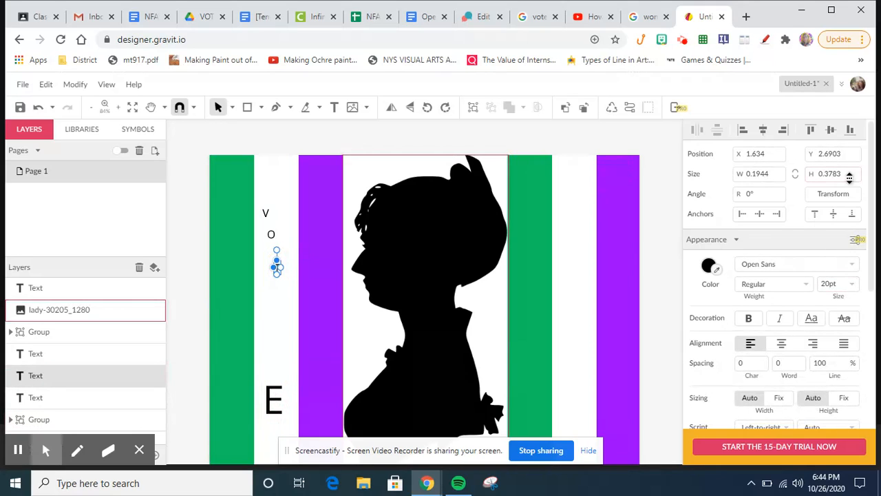
click(839, 195)
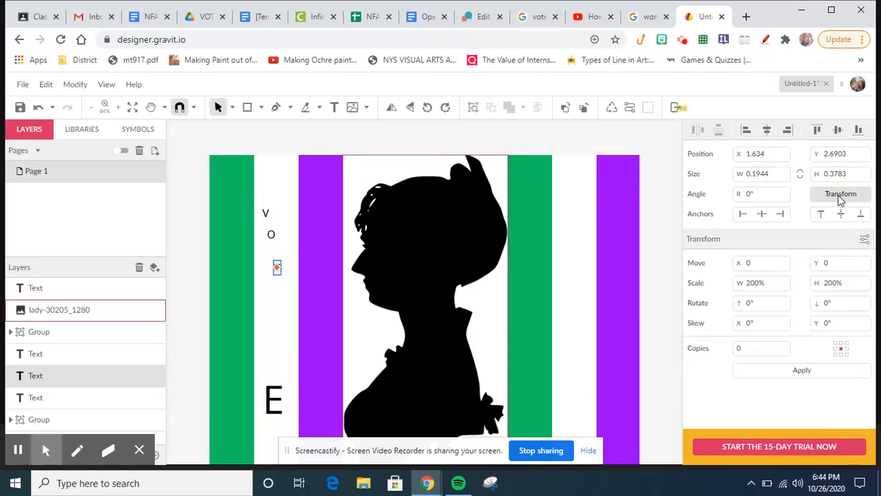
click(806, 375)
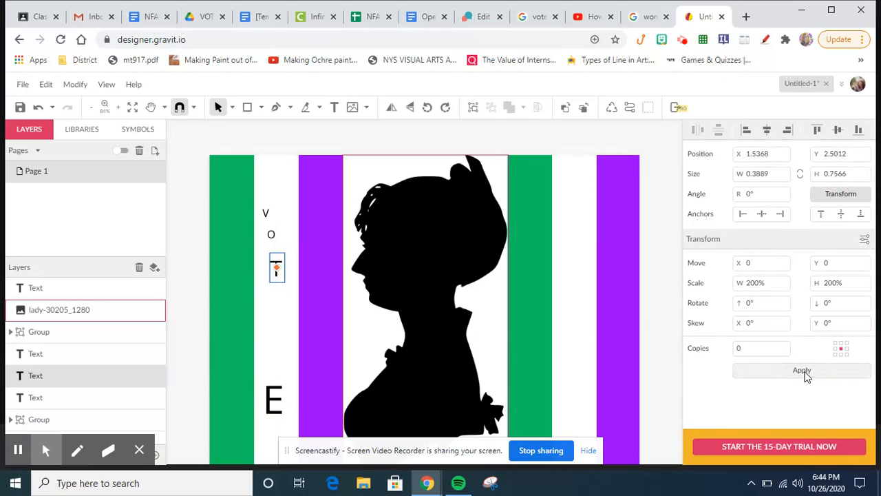
click(812, 199)
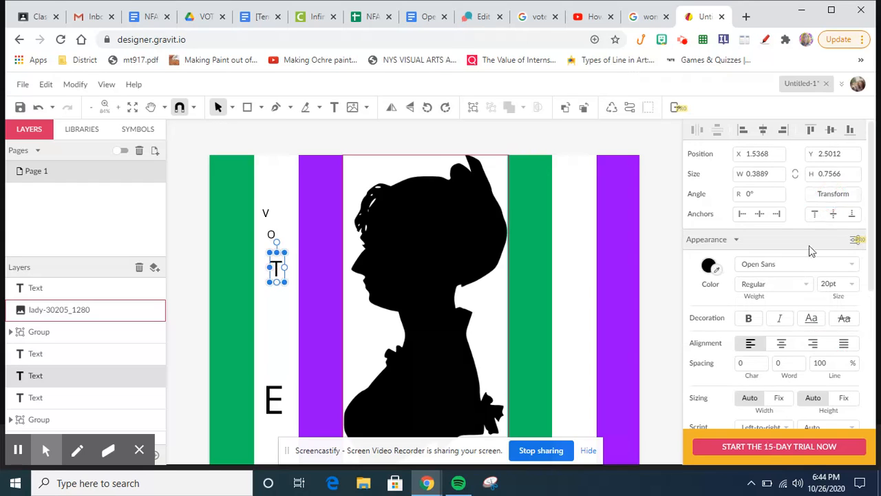
- Set the T's font size to 36 pt and move it just above the E, at about X 1.40, Y 4.25
click(851, 282)
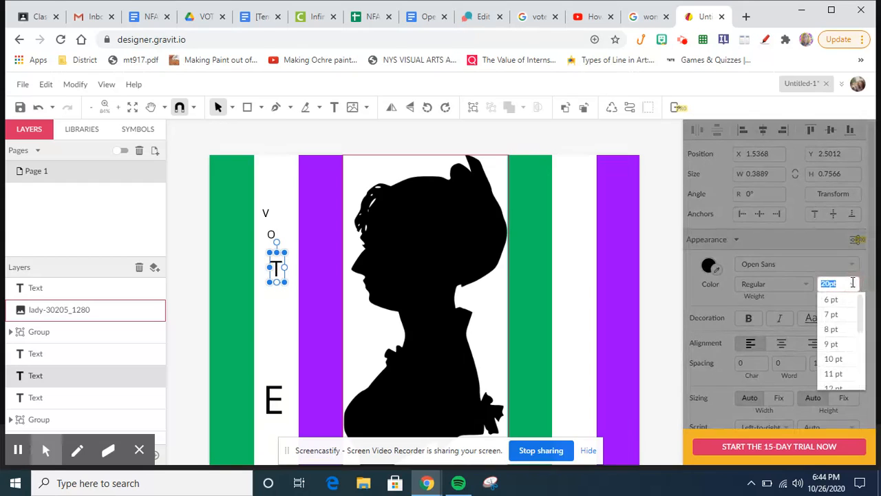
scroll(838, 358, down, 2)
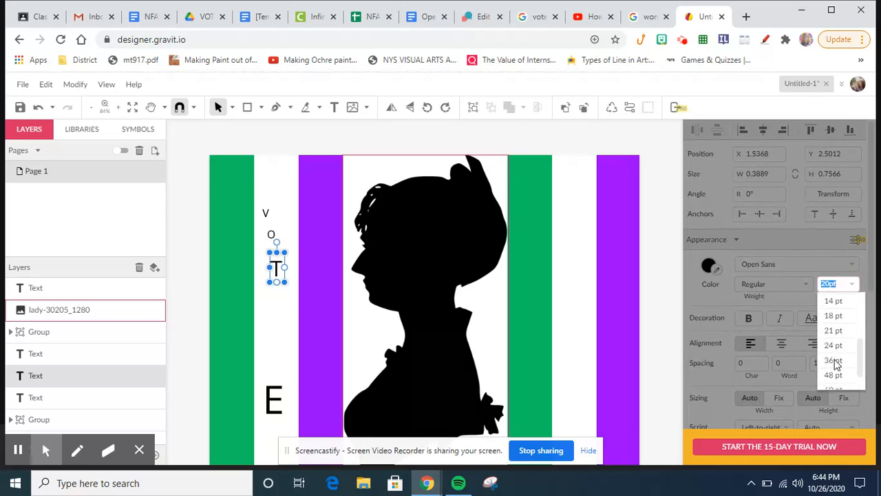
click(834, 361)
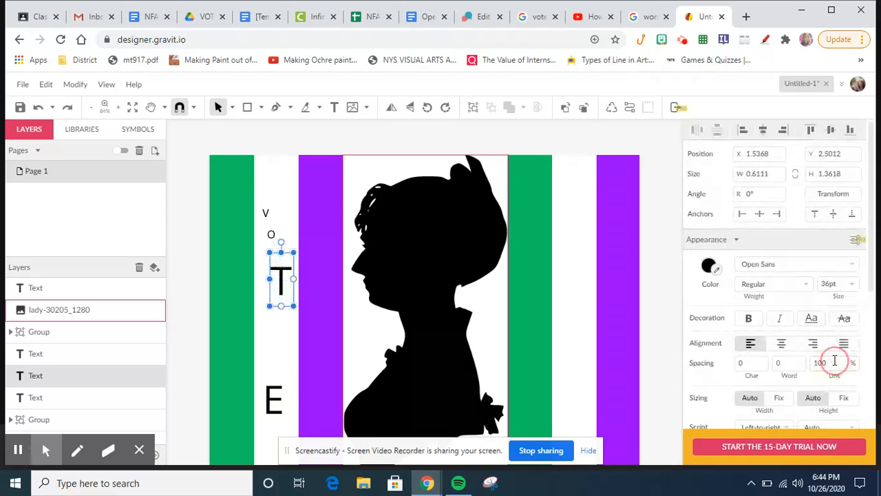
click(854, 283)
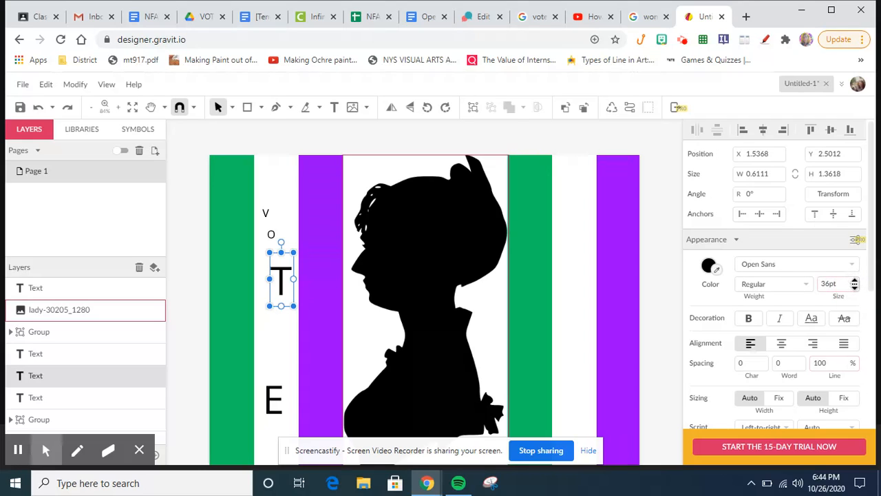
click(849, 285)
scroll(840, 363, down, 3)
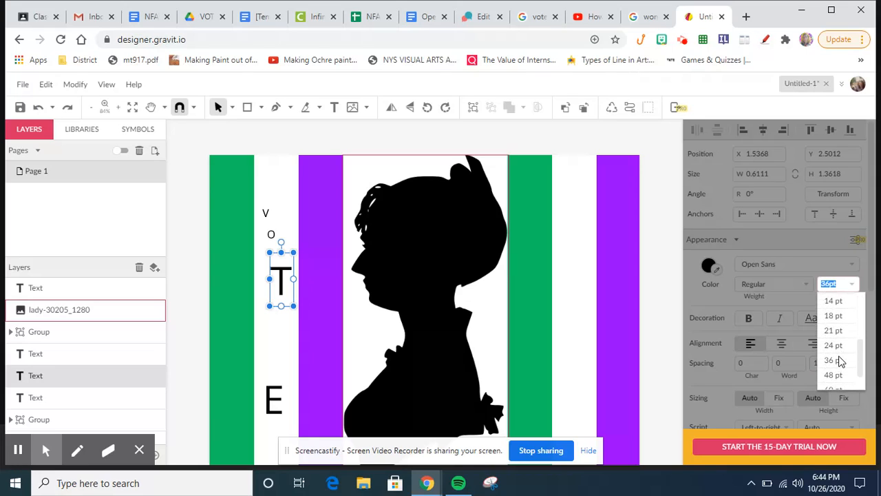
click(278, 272)
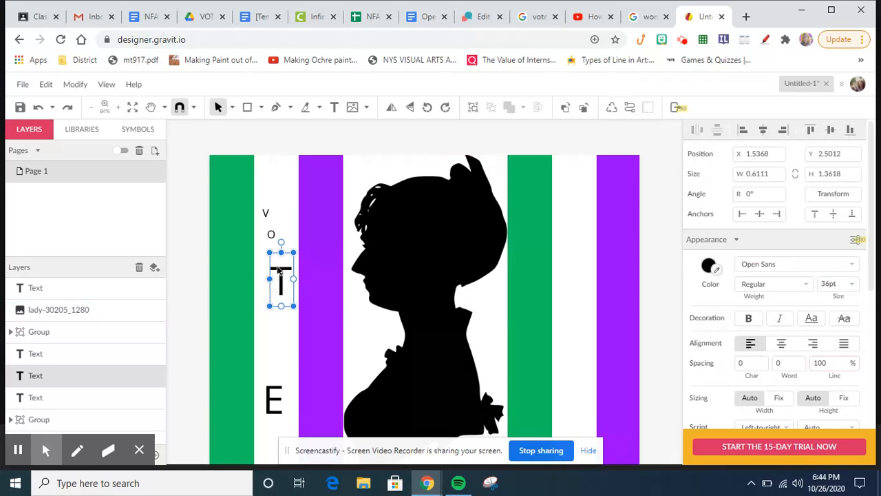
click(246, 304)
drag(286, 279, 280, 344)
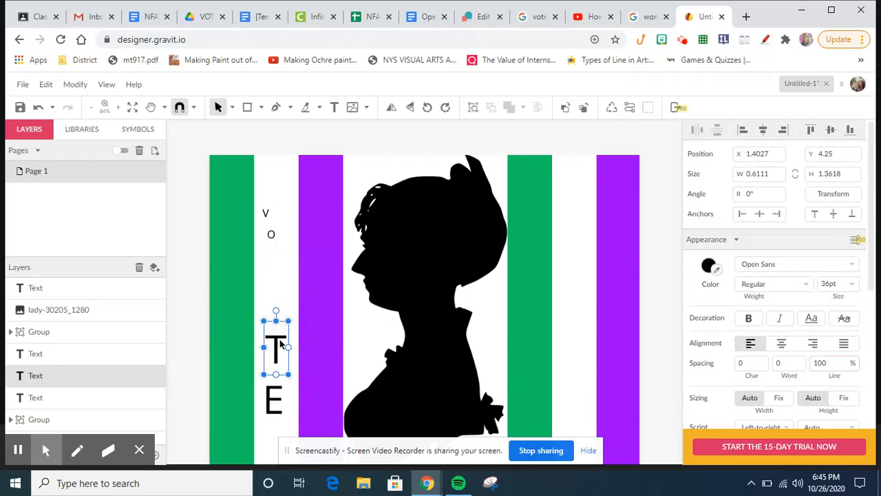
- Scale the letter O to 200% in width and height with a transform
click(278, 238)
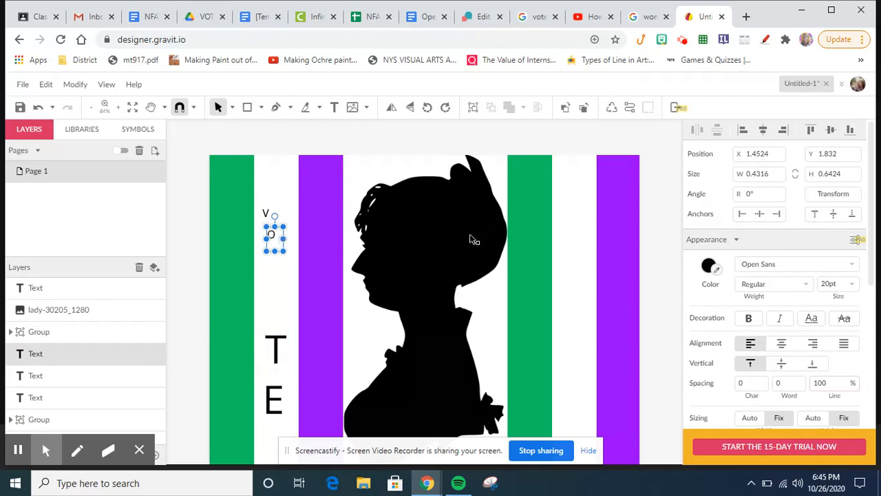
click(833, 195)
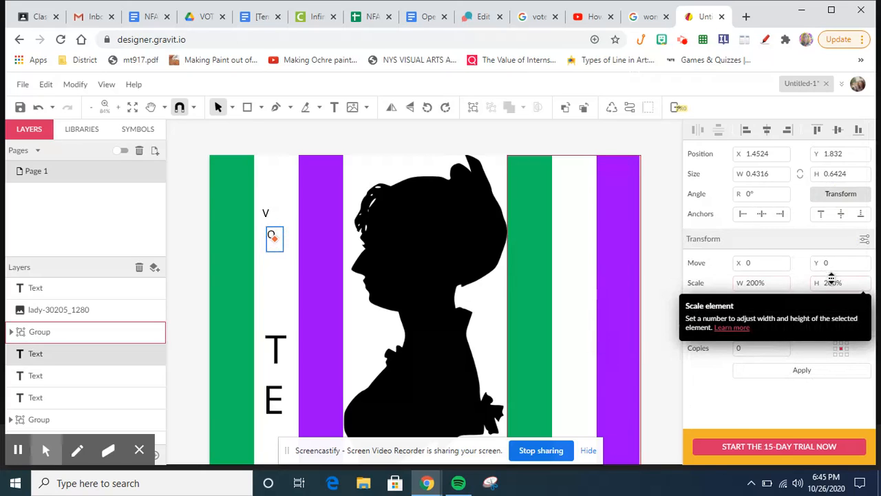
click(800, 375)
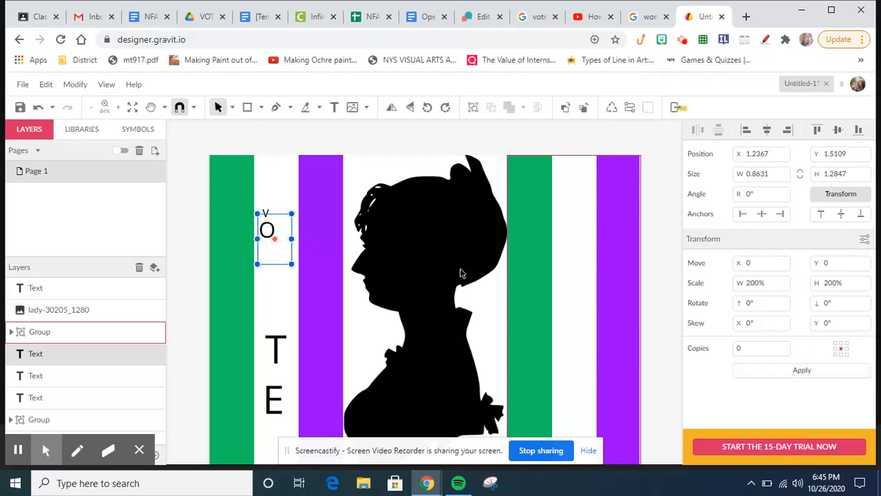
click(834, 199)
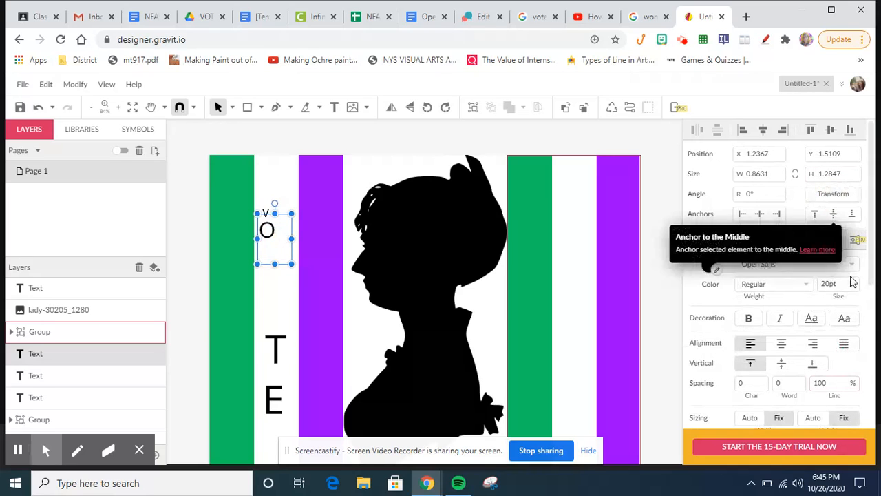
- Set the O's font size to 36 pt and move it just above the T, at about X 1.28, Y 3.13
click(853, 285)
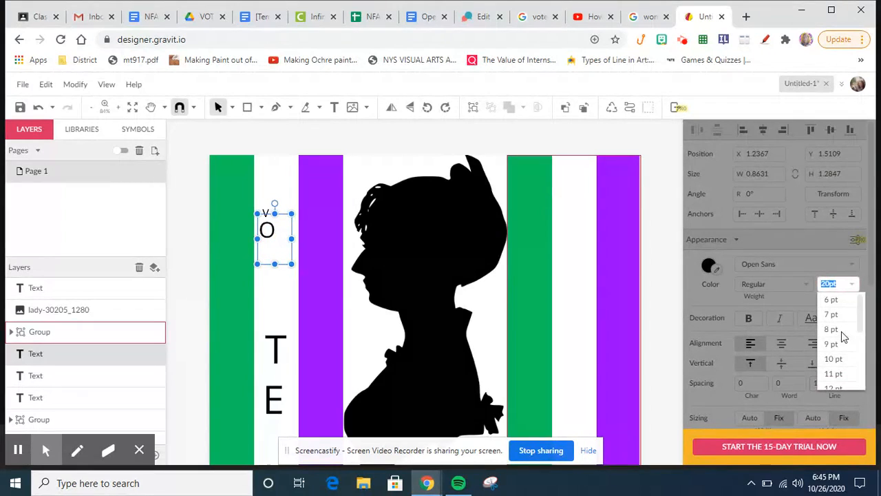
scroll(831, 337, down, 3)
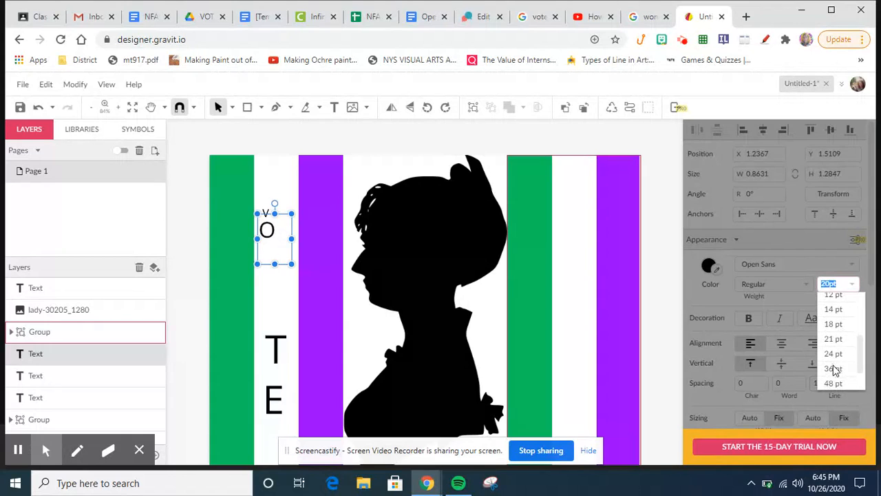
click(833, 368)
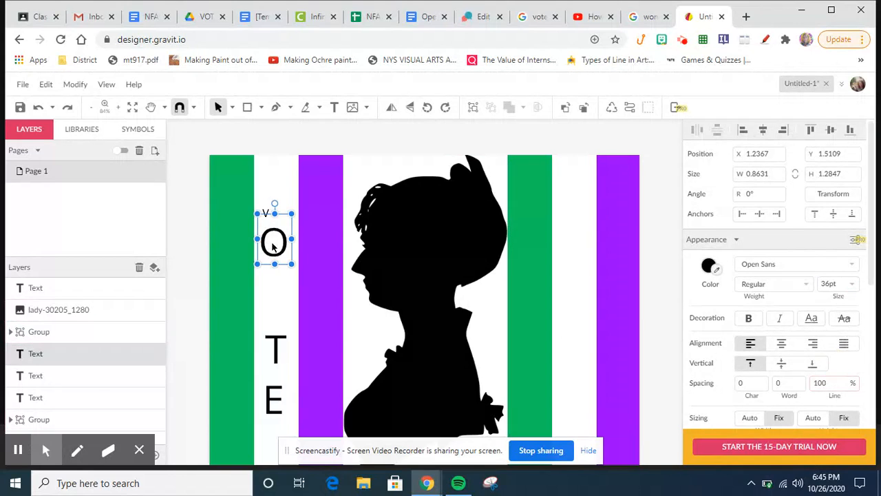
drag(275, 256, 278, 309)
- Scale the letter V to 200% in width and height with a transform
click(266, 213)
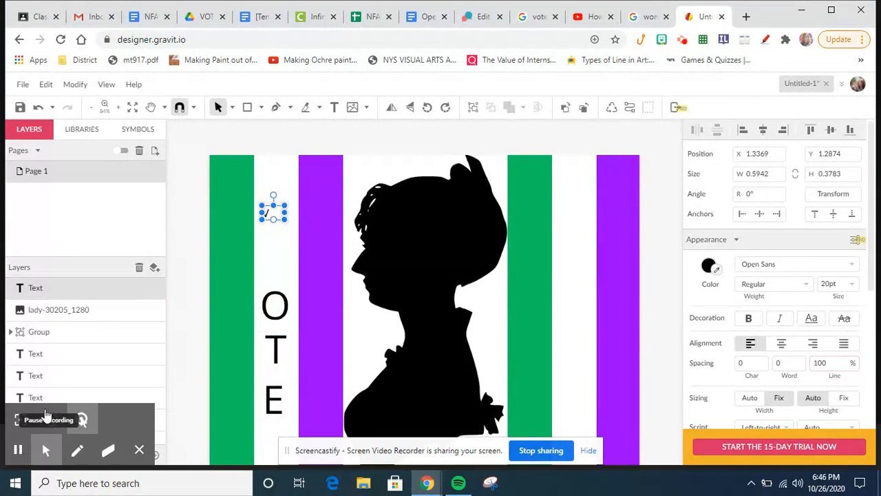
click(845, 196)
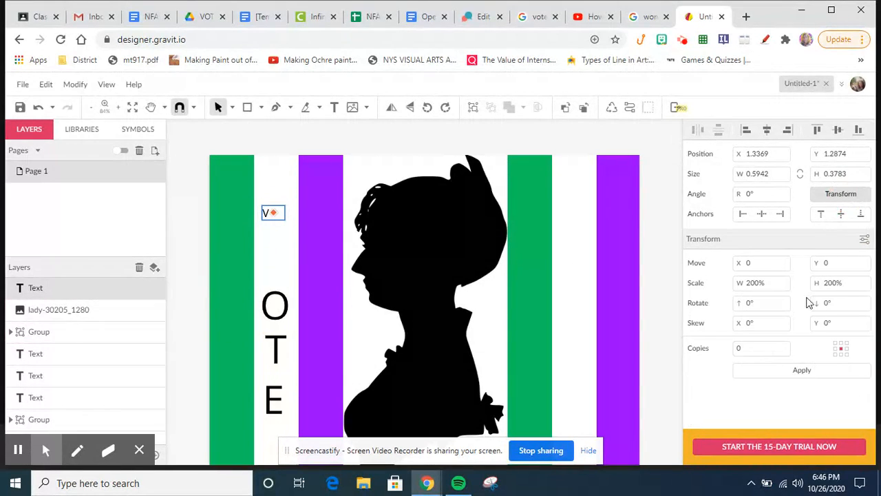
click(801, 370)
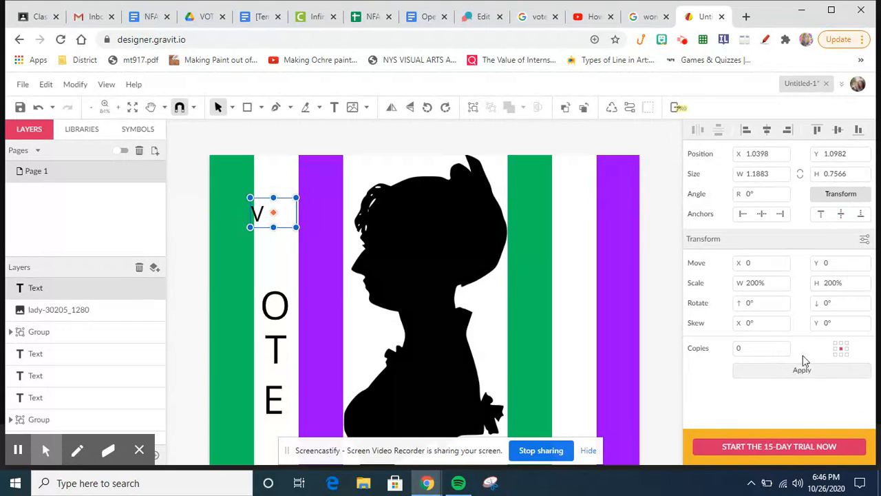
click(832, 195)
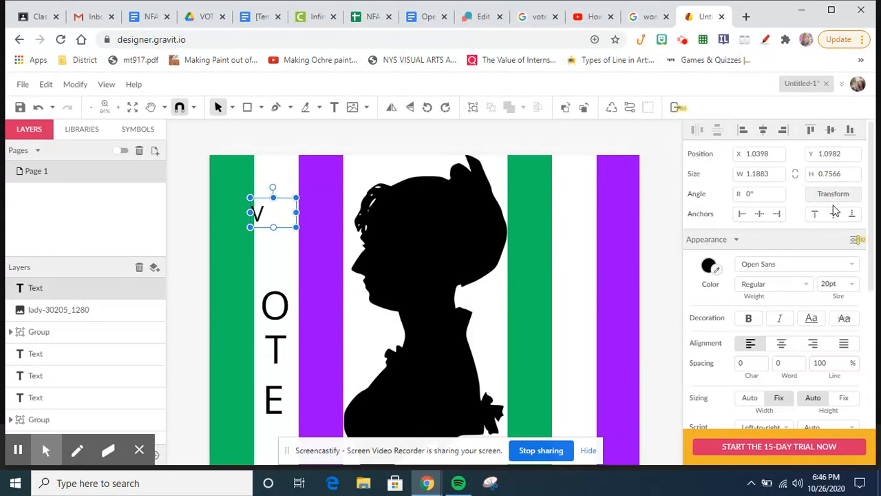
- Set the V's font size to 36 pt and move it just above the O, at about X 1.33, Y 1.93
click(853, 284)
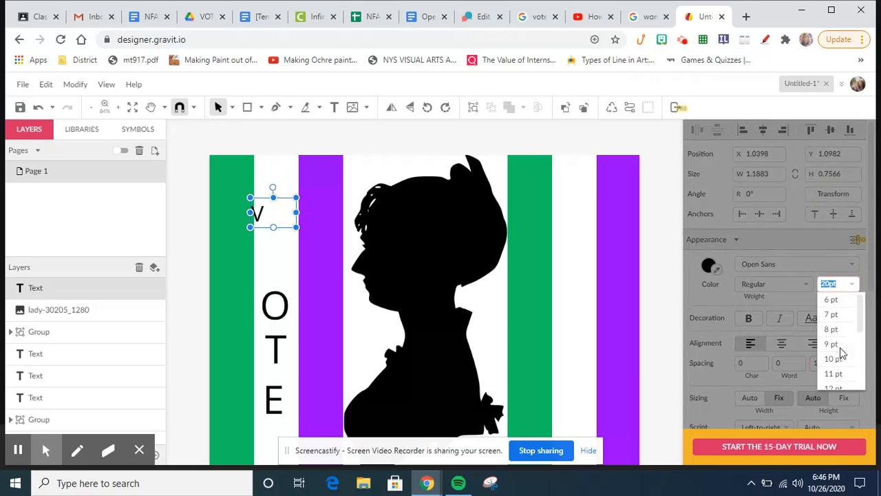
scroll(840, 352, down, 4)
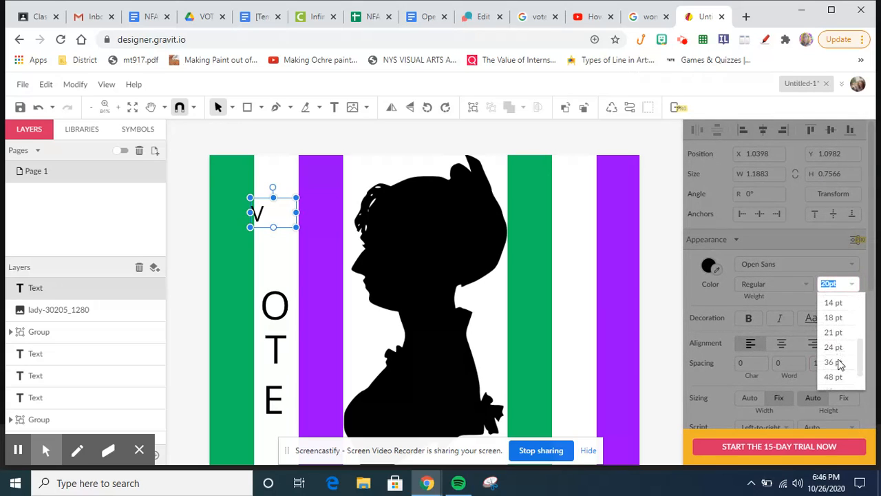
click(833, 362)
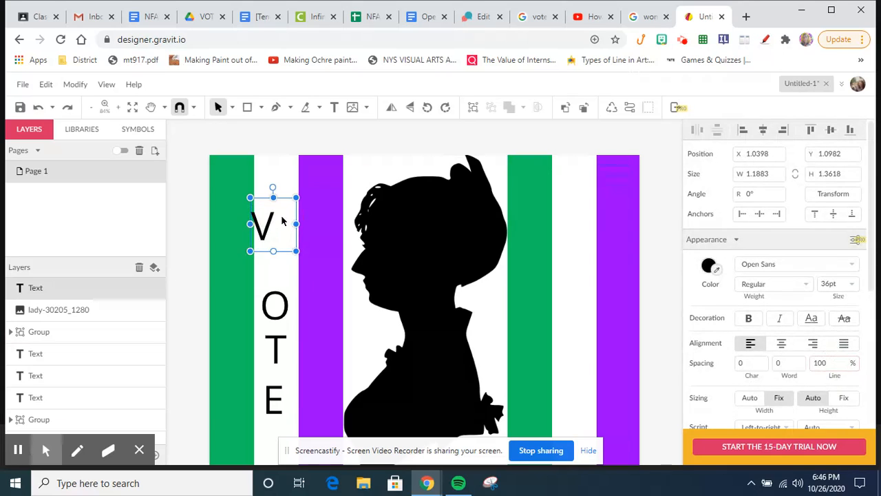
drag(282, 220, 294, 253)
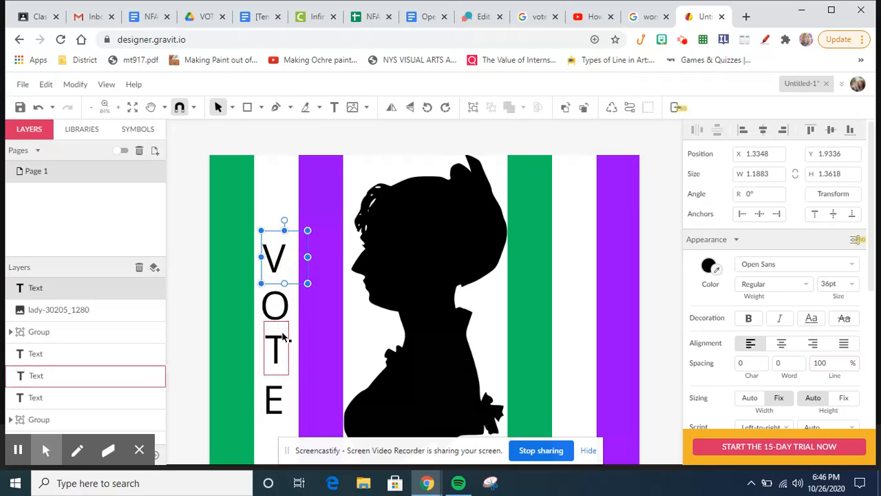
- Nudge the T into line with the V and E, at about X 1.33, Y 4.42
drag(286, 338, 280, 343)
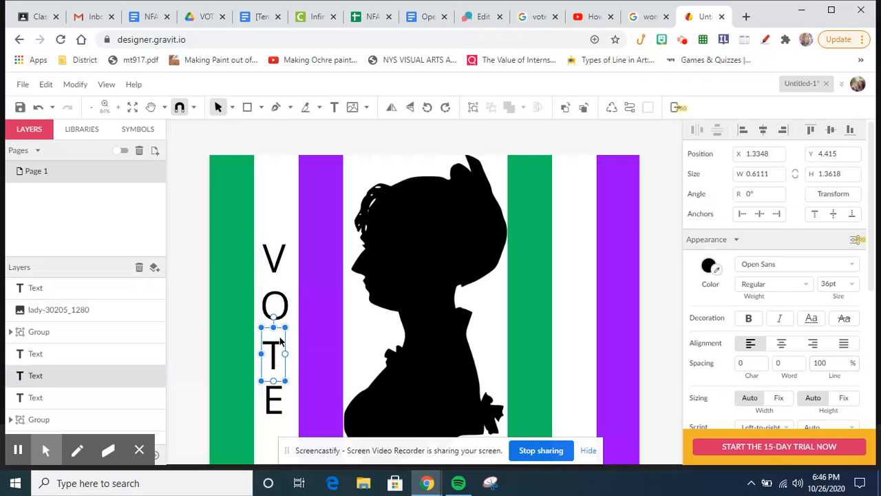
click(280, 313)
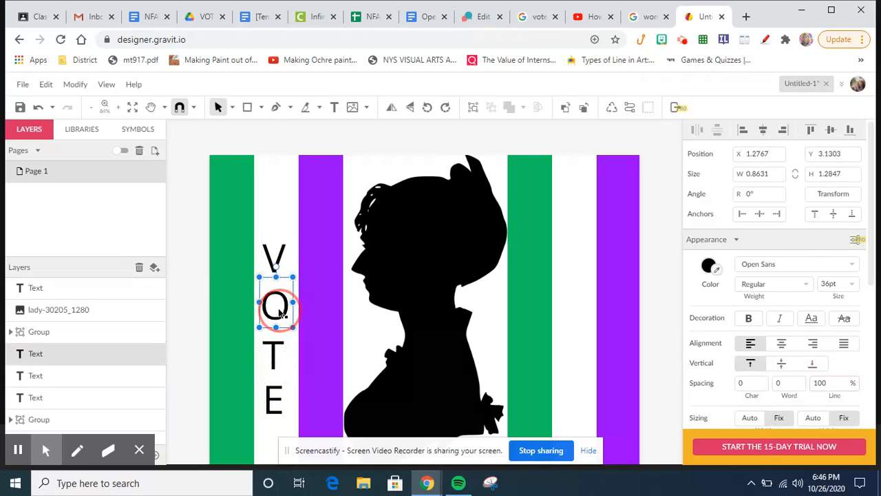
scroll(516, 317, down, 2)
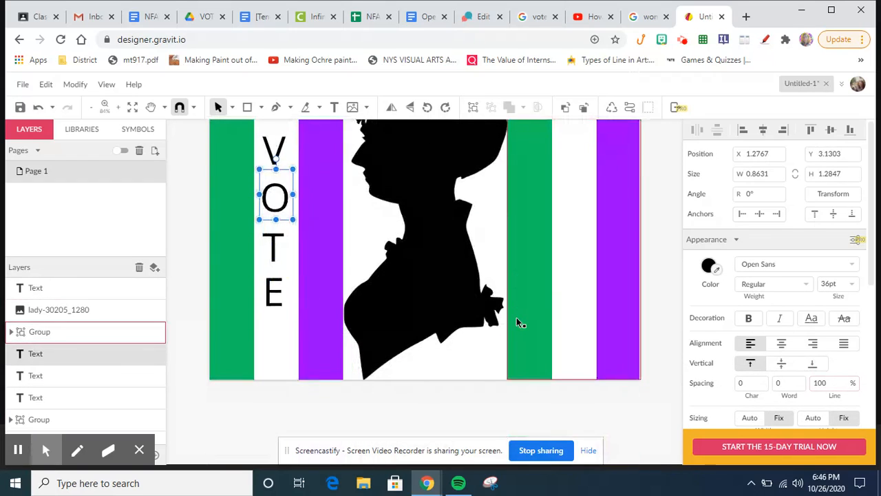
scroll(516, 323, up, 2)
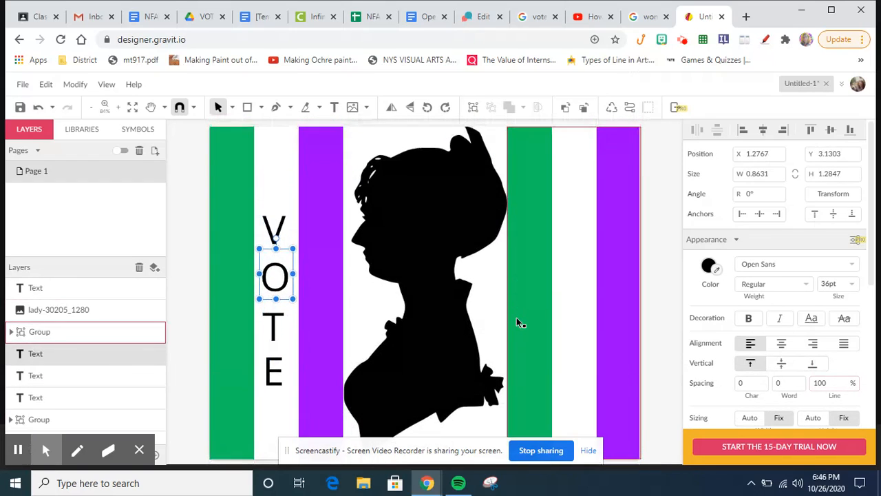
click(578, 308)
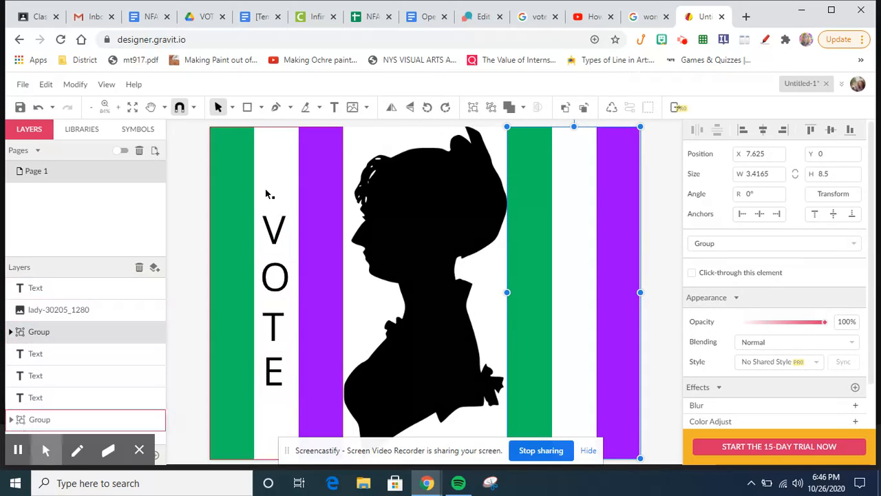
- Browse the web fonts for the letter V and set its font to Oleo Script
click(280, 228)
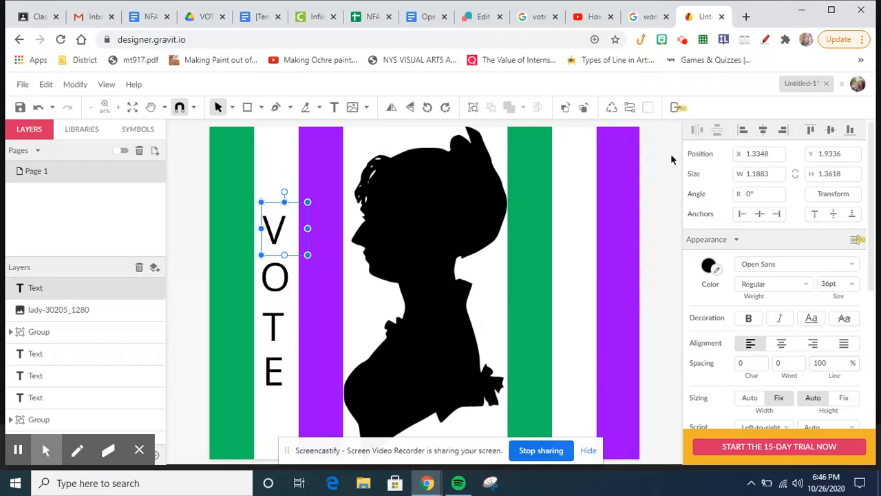
click(853, 264)
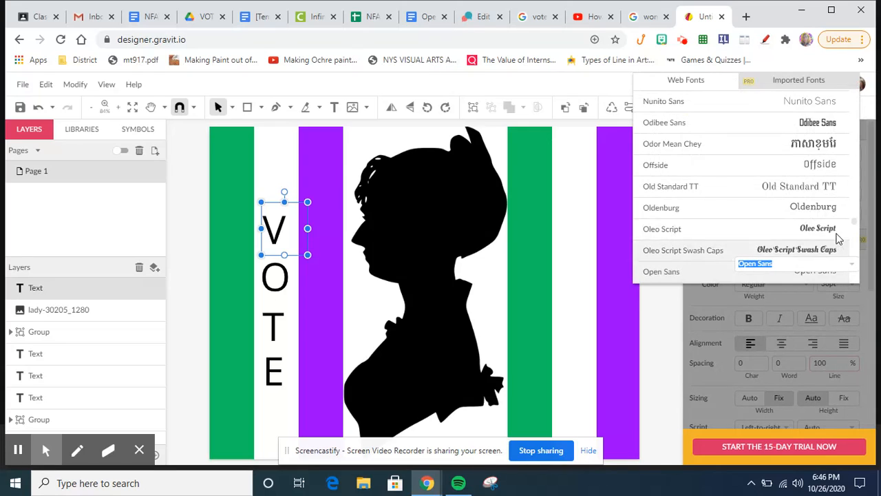
scroll(833, 215, down, 3)
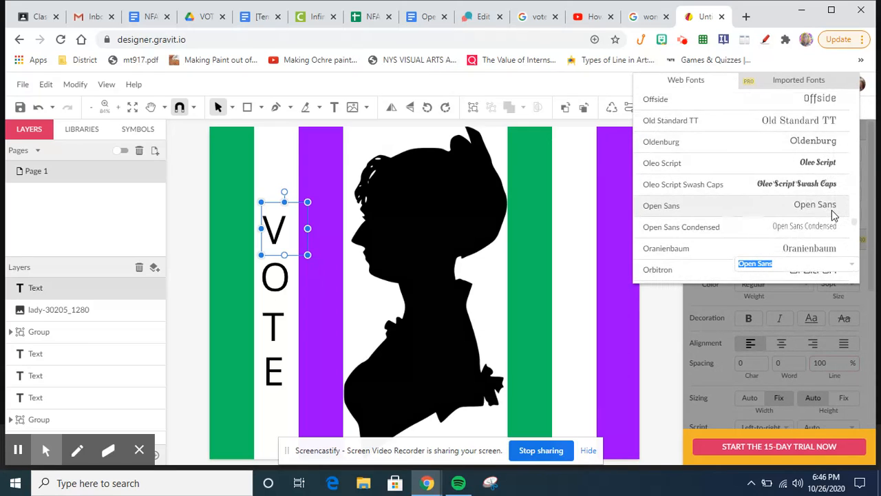
scroll(833, 215, down, 5)
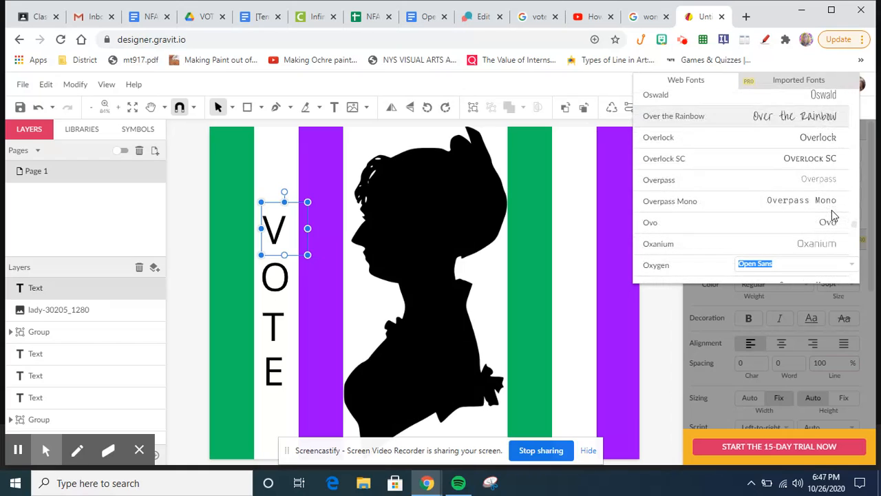
scroll(833, 215, down, 7)
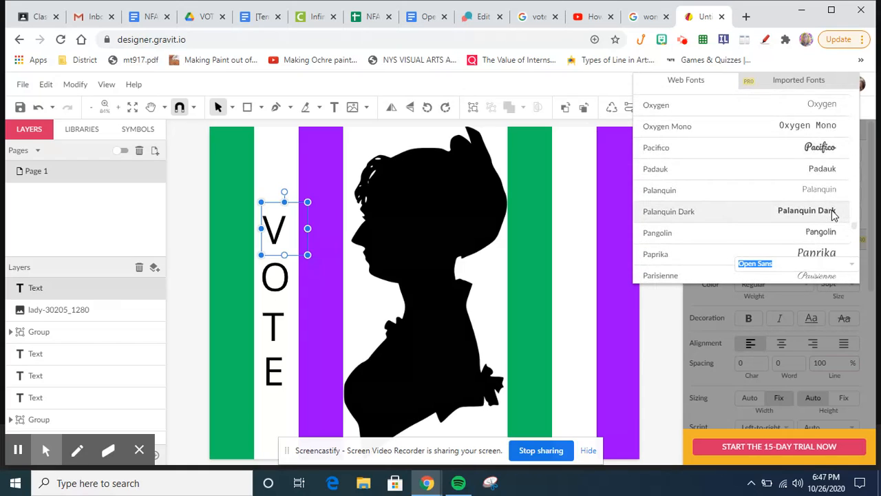
scroll(833, 216, down, 7)
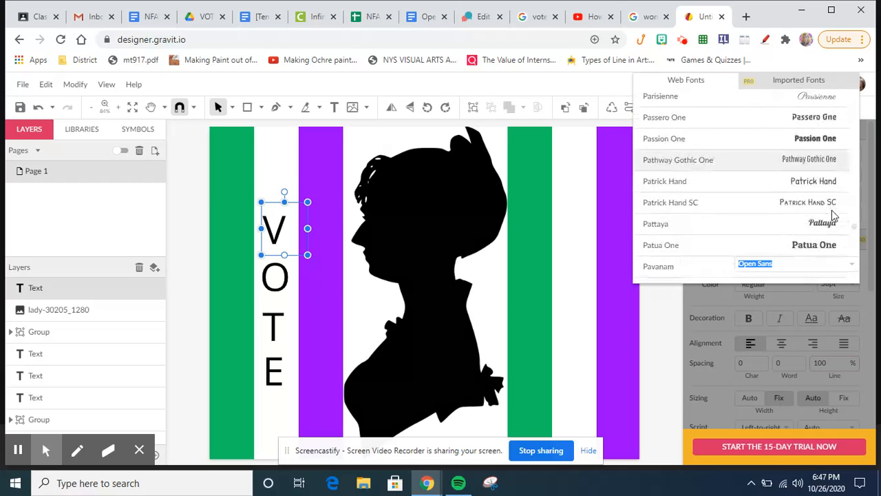
scroll(833, 215, down, 1)
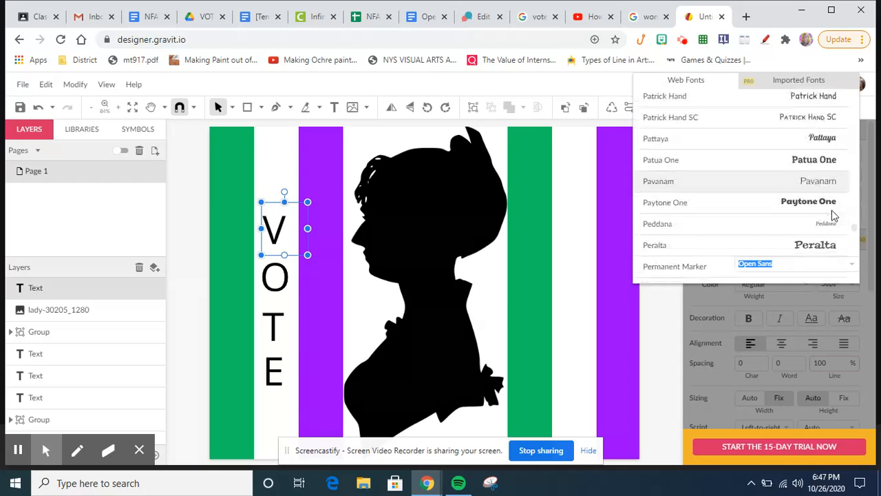
scroll(832, 216, up, 1)
scroll(833, 215, up, 5)
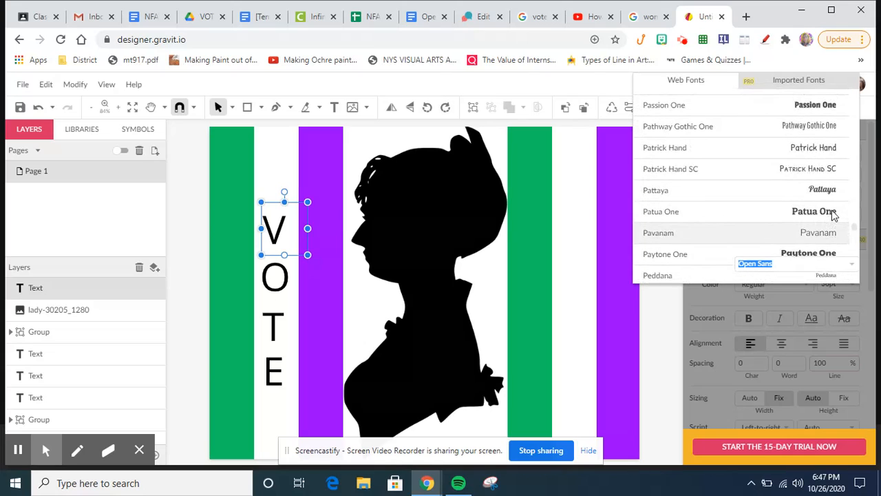
scroll(833, 215, up, 5)
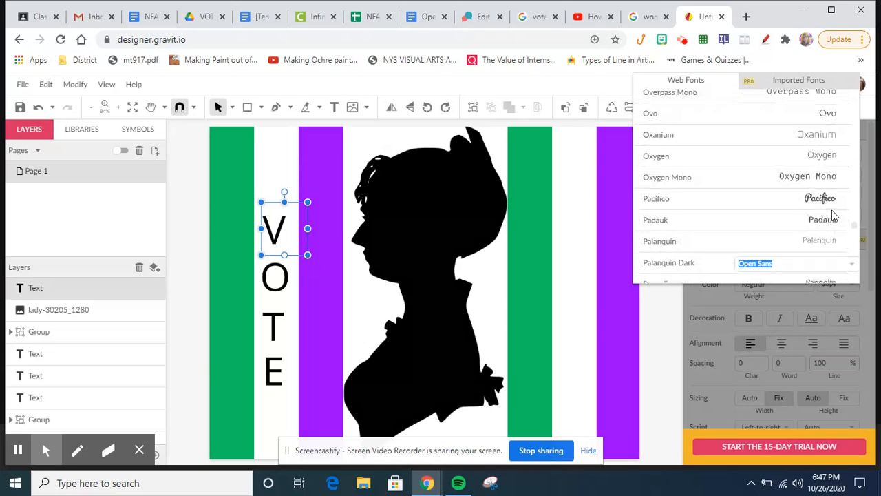
scroll(832, 215, up, 4)
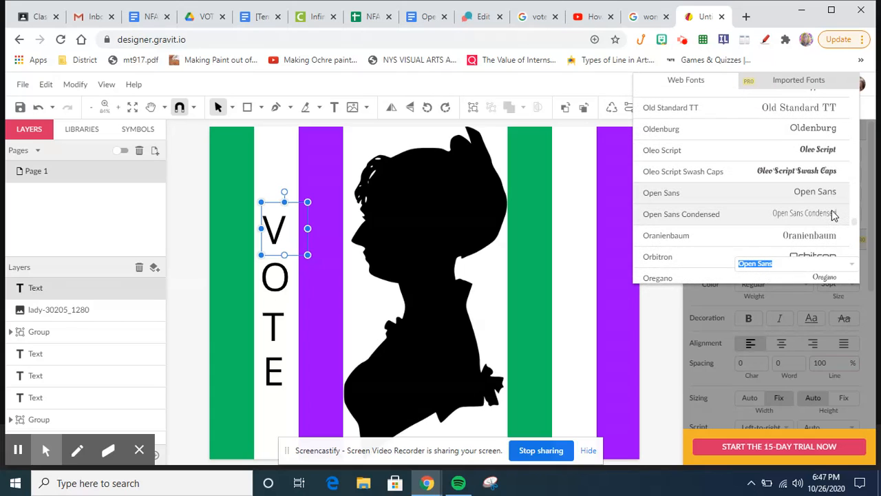
scroll(833, 216, up, 1)
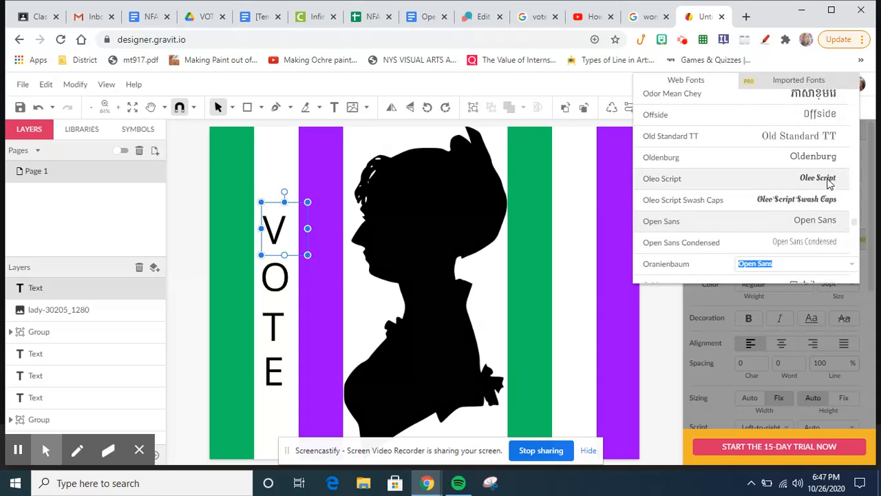
click(829, 183)
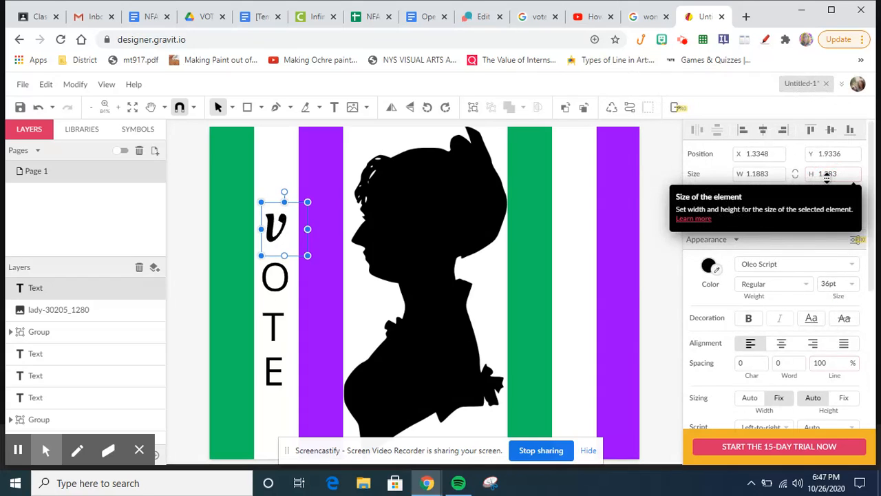
- Set the font of the letters O, T and E to Oleo Script to match the V
click(282, 275)
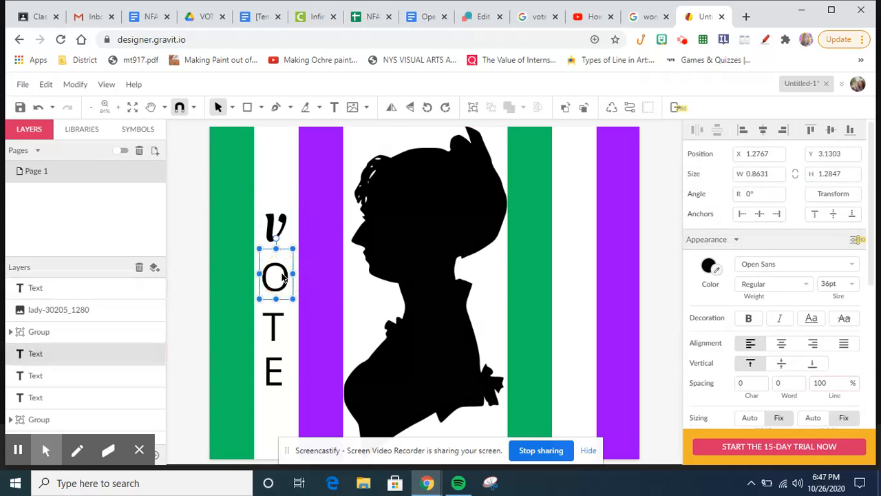
click(855, 260)
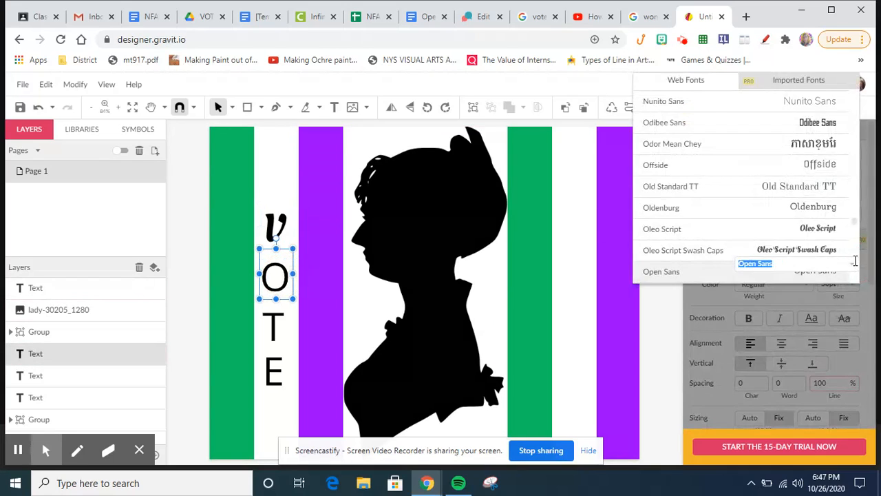
click(825, 234)
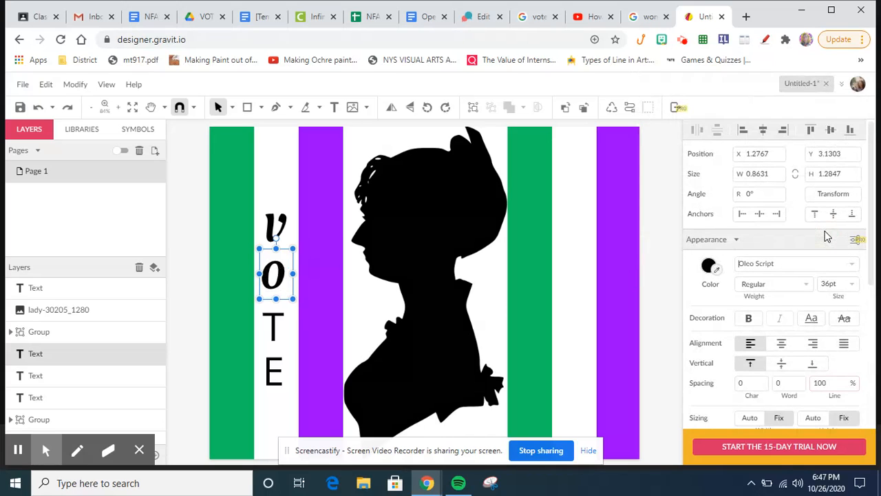
click(279, 327)
click(850, 265)
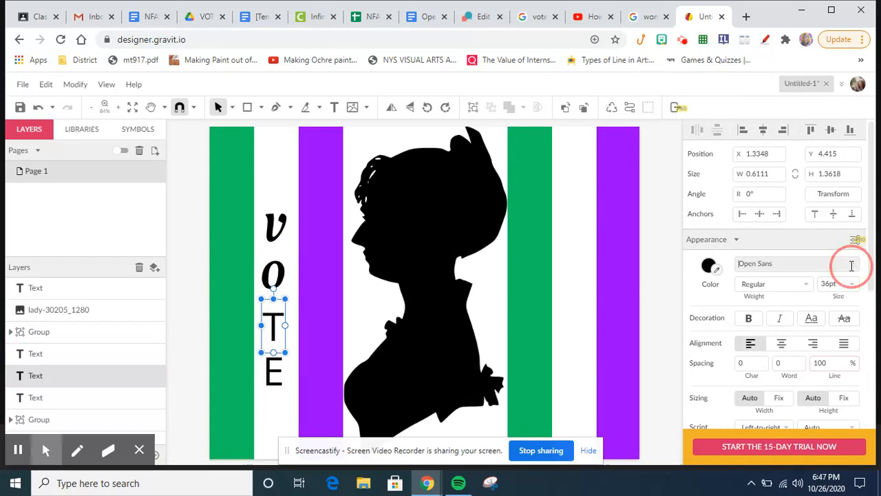
click(823, 230)
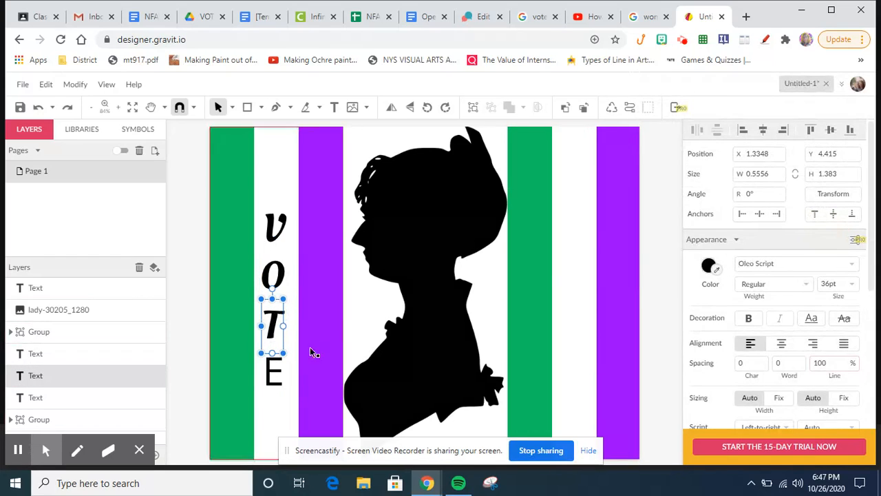
click(276, 372)
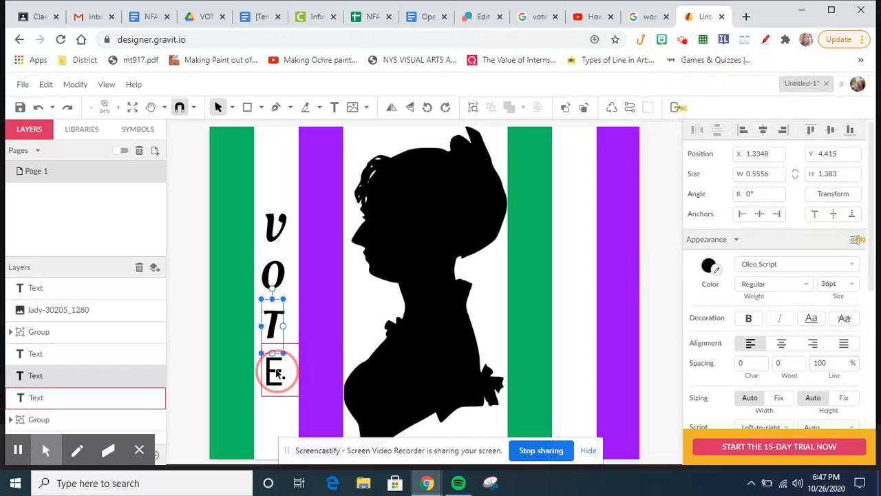
click(853, 266)
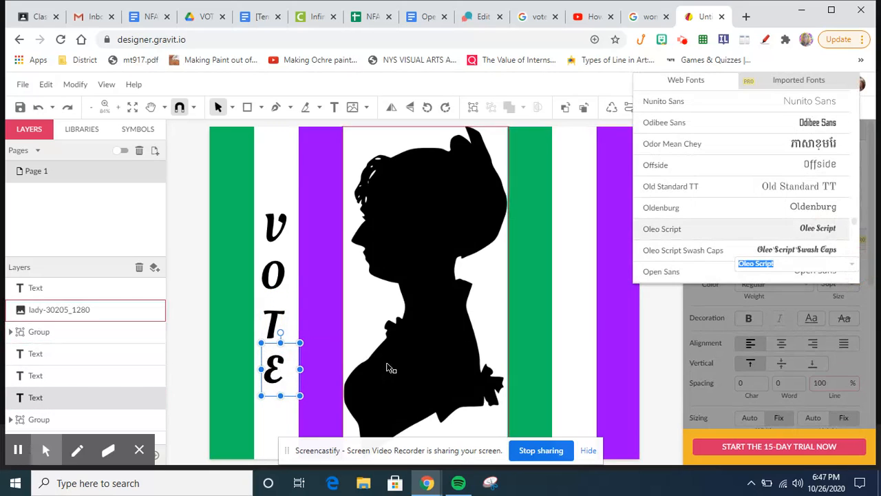
- Lock the striped group behind the VOTE letters
click(275, 423)
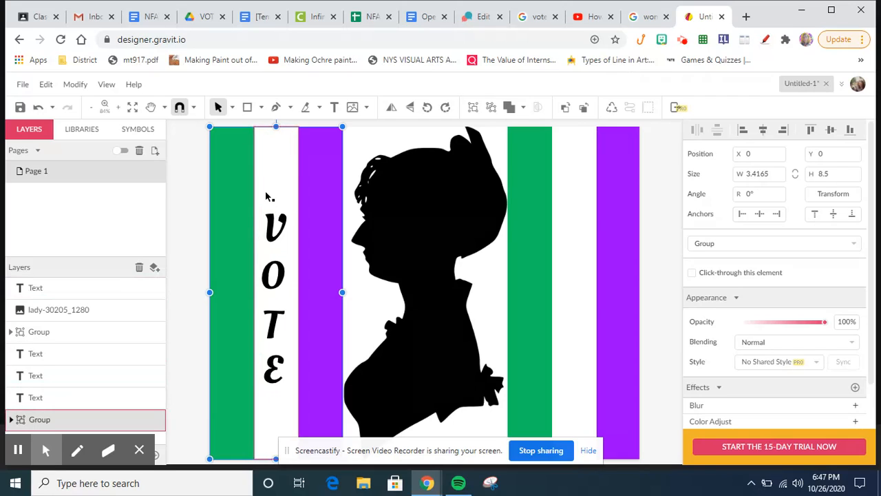
mouse_move(268, 194)
mouse_down()
mouse_move(278, 208)
mouse_move(268, 193)
mouse_up()
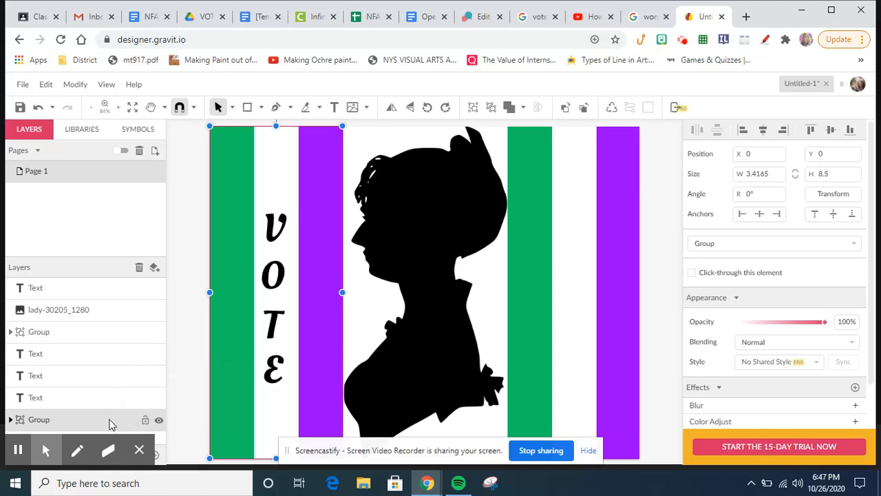
click(145, 420)
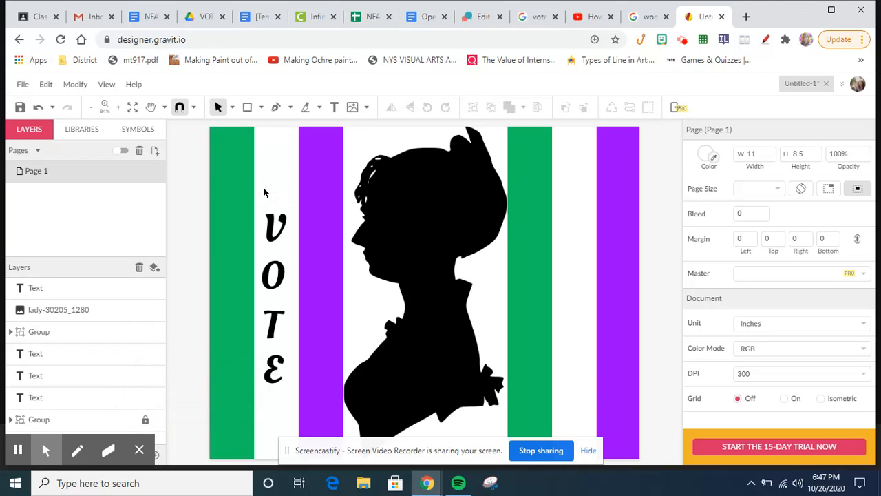
- Group the four VOTE letters and move the group slightly down to about X 1.27, Y 2.15
drag(264, 189, 289, 402)
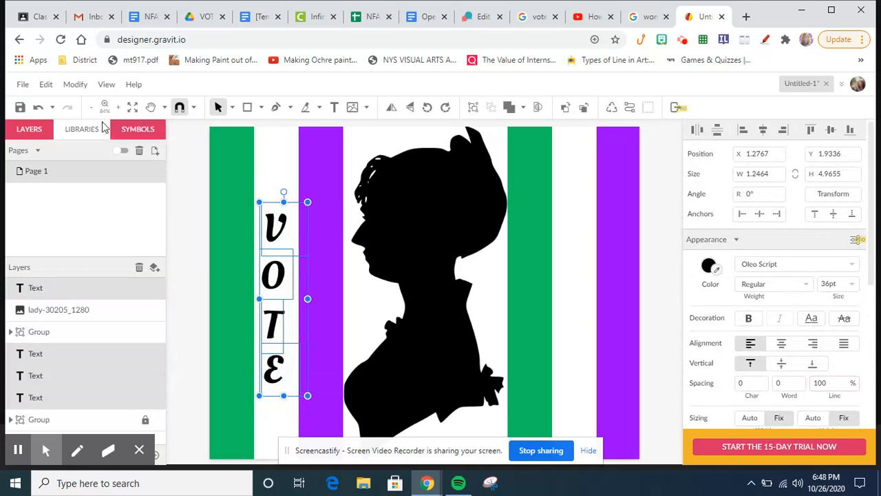
click(78, 85)
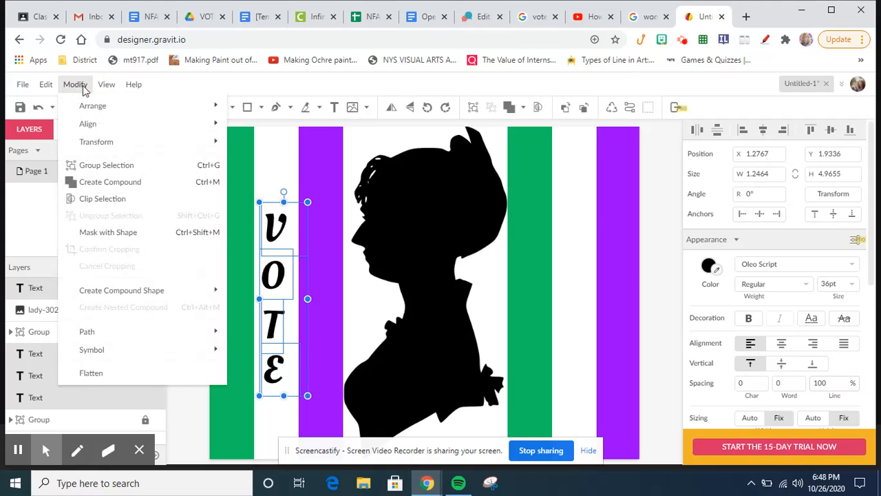
click(123, 165)
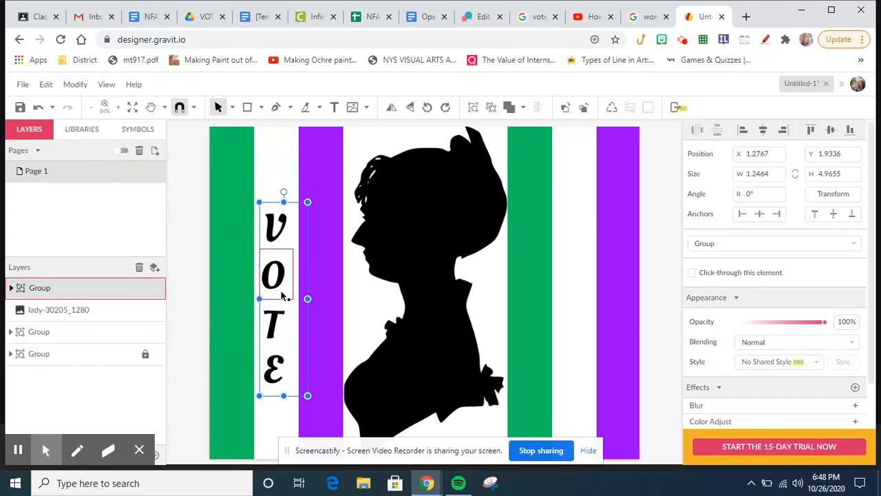
mouse_move(298, 238)
mouse_down()
mouse_move(294, 206)
mouse_move(309, 234)
mouse_move(289, 234)
mouse_move(299, 244)
mouse_up()
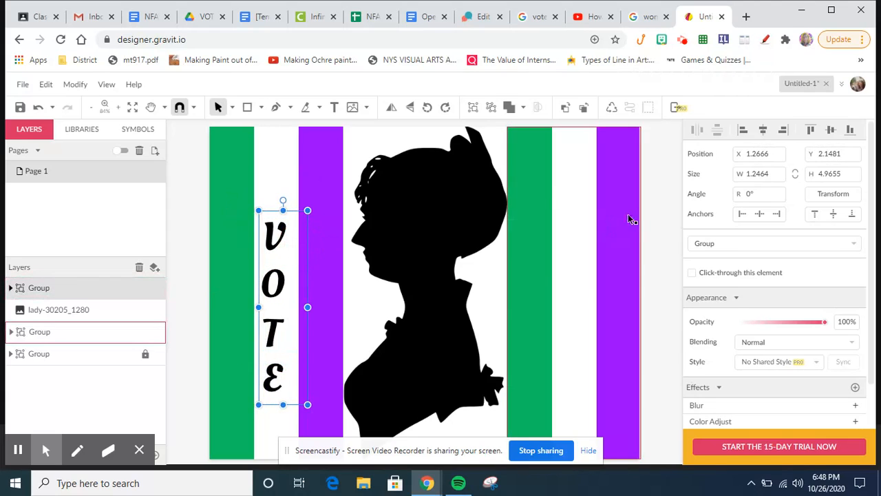
click(654, 211)
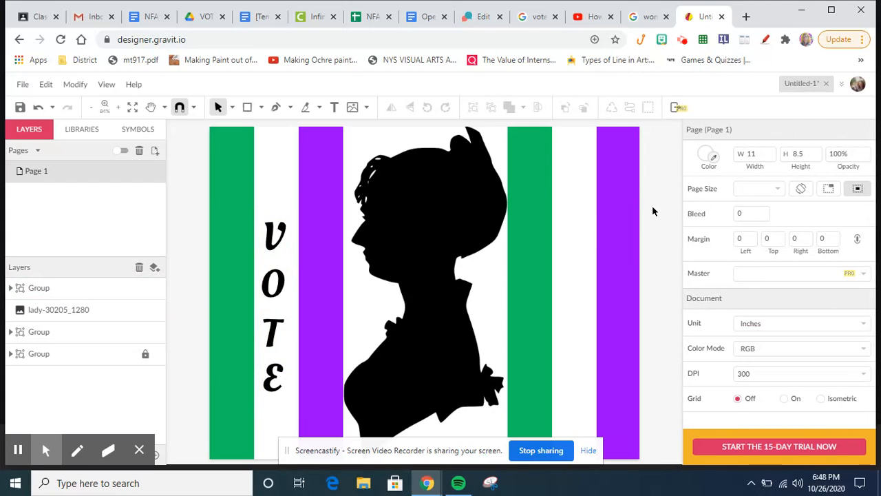
scroll(653, 212, down, 2)
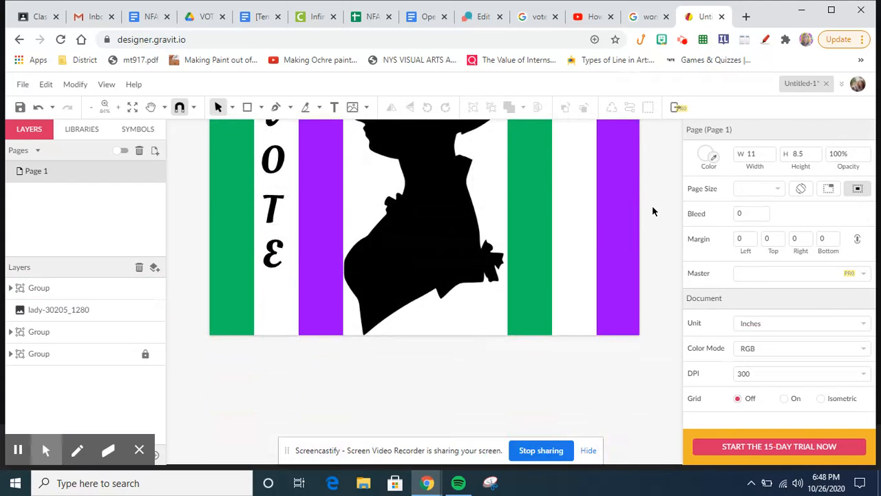
scroll(653, 211, up, 2)
scroll(654, 212, down, 2)
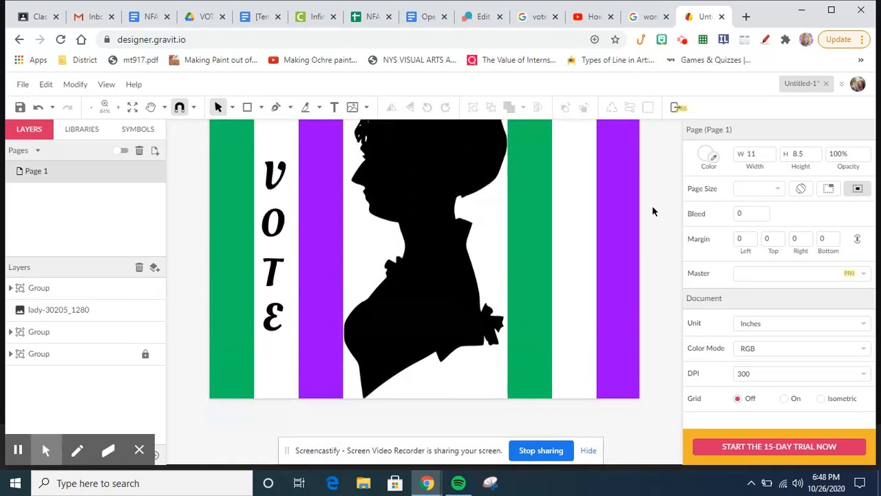
scroll(654, 211, up, 2)
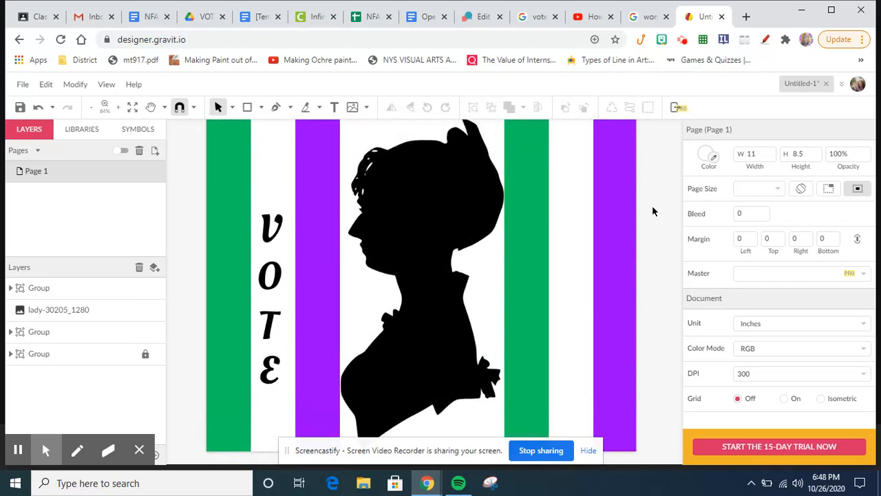